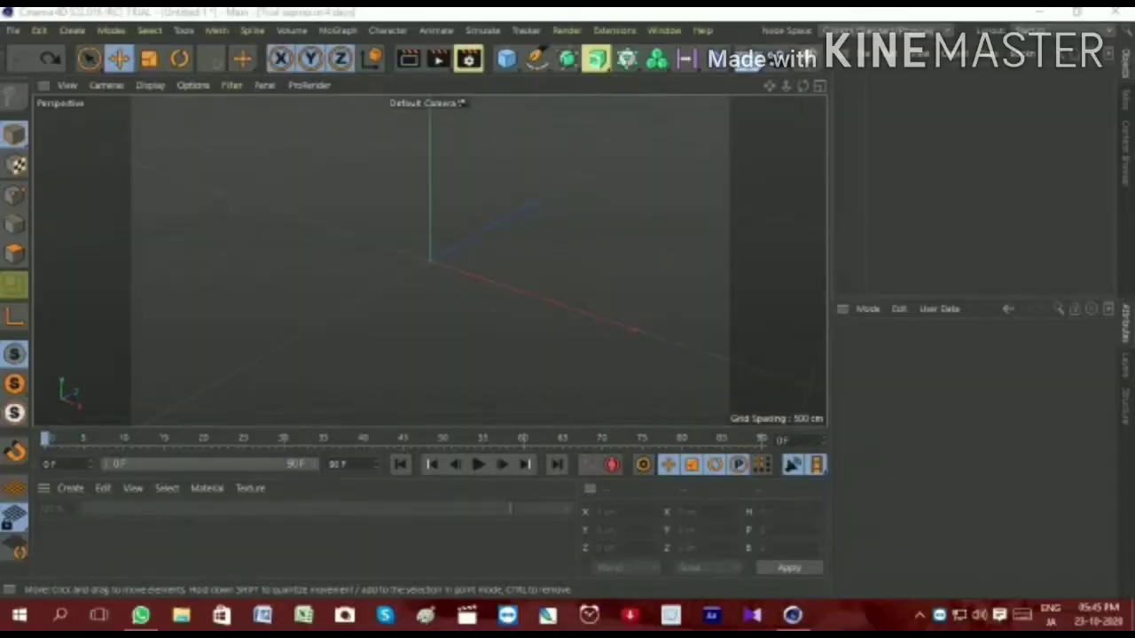
# Add a Tube primitive with its orientation set to -Z
pyautogui.click(504, 62)
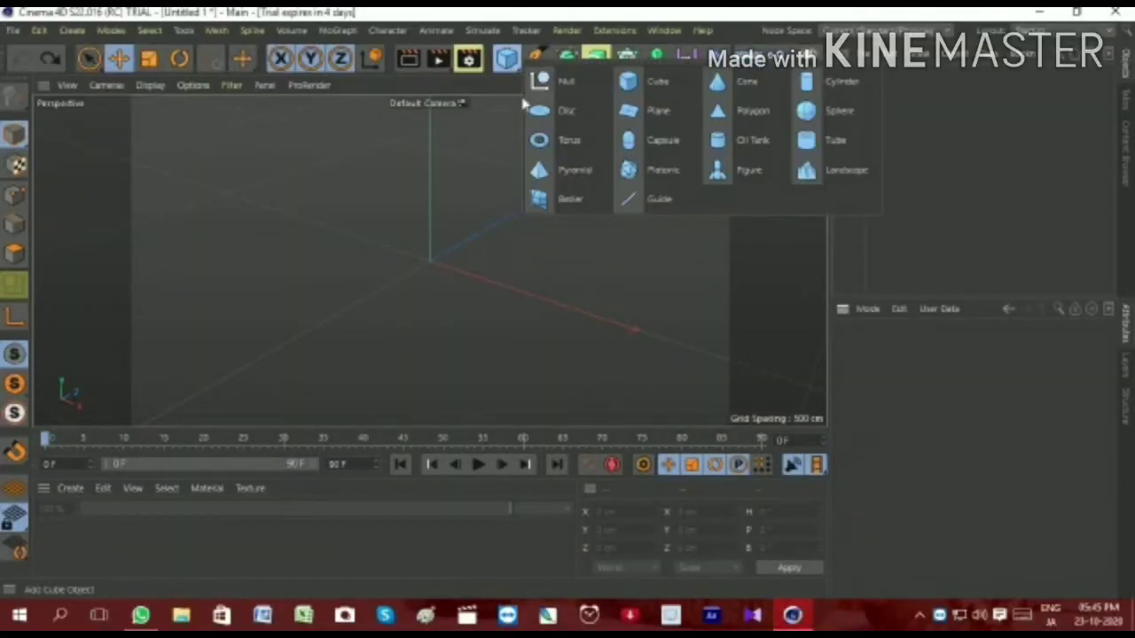
pyautogui.click(808, 140)
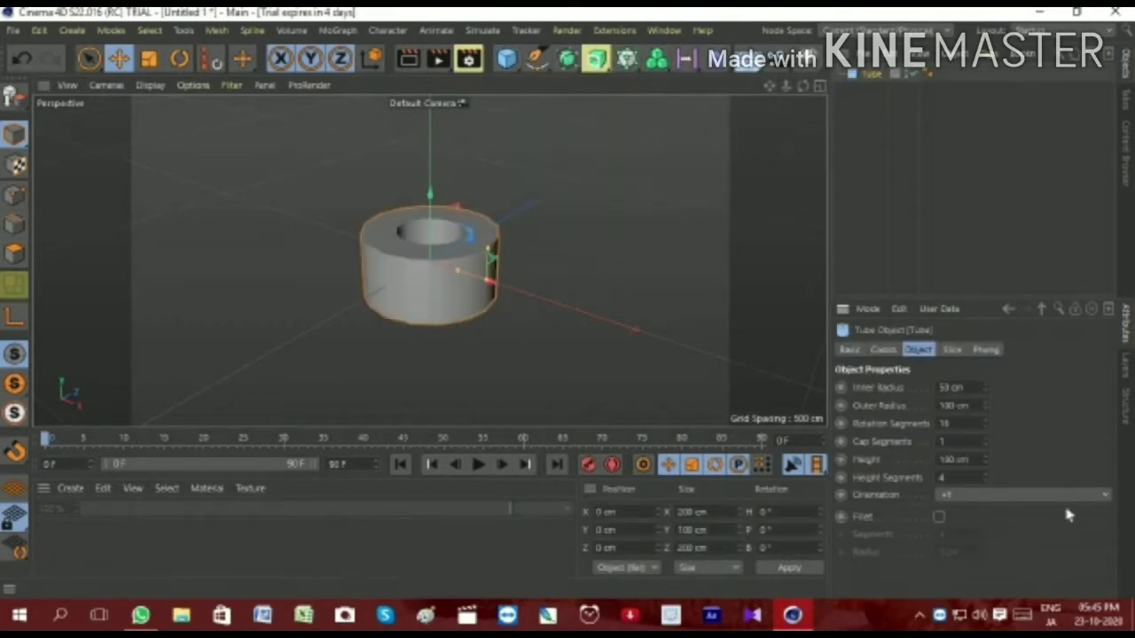
pyautogui.click(1109, 502)
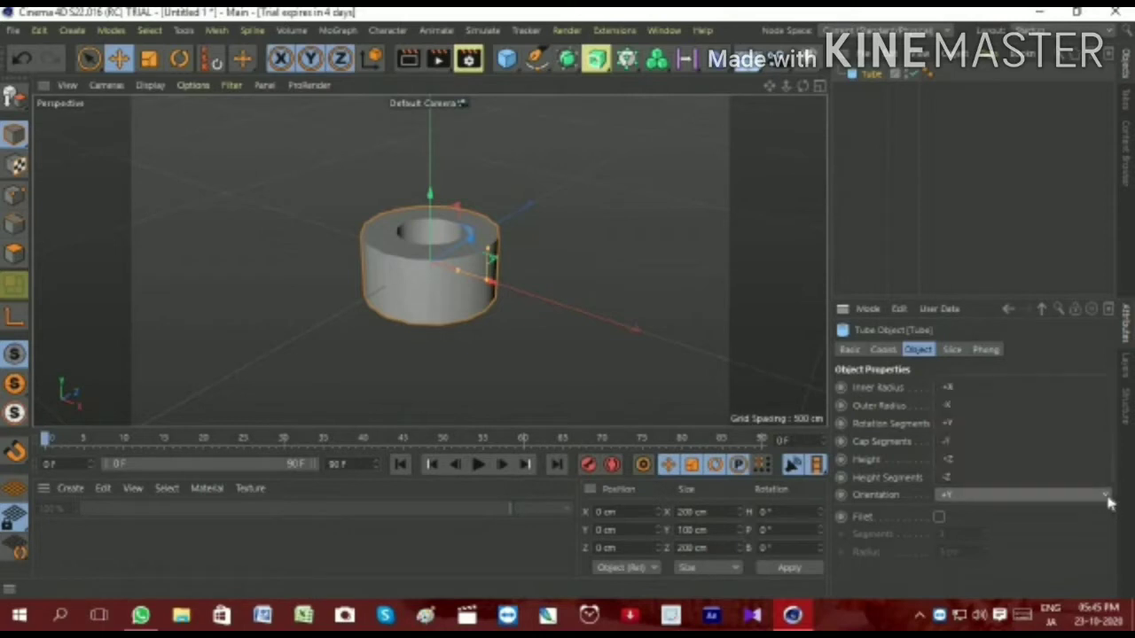
pyautogui.click(1061, 478)
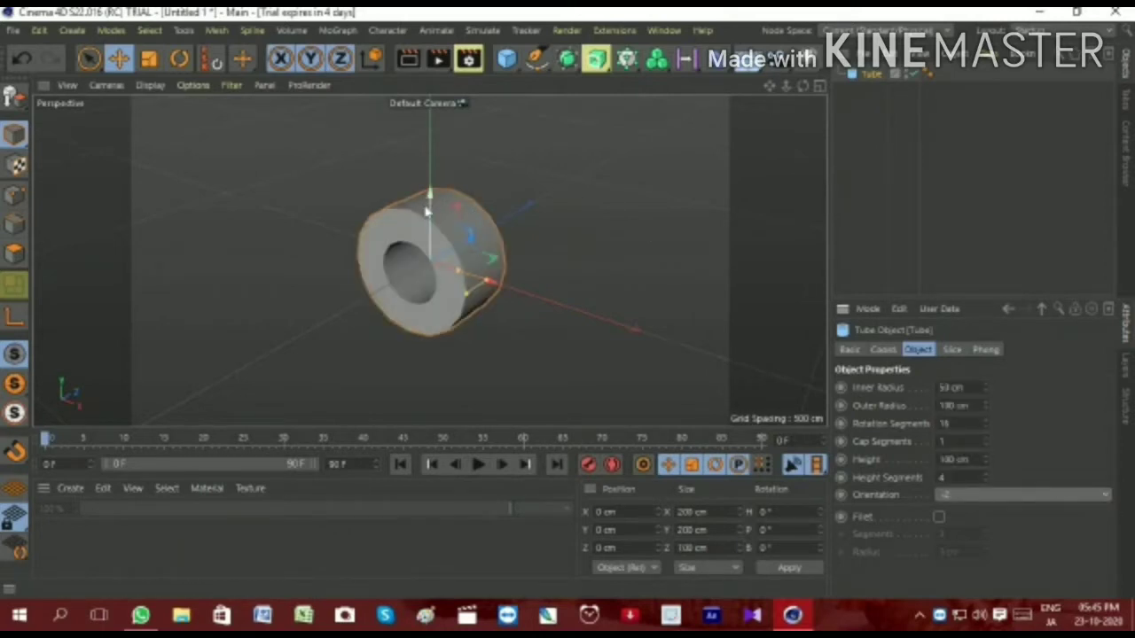
# Raise the tube to 158 cm and widen its inner radius into a thin ring
pyautogui.moveTo(425, 202); pyautogui.dragTo(429, 104)
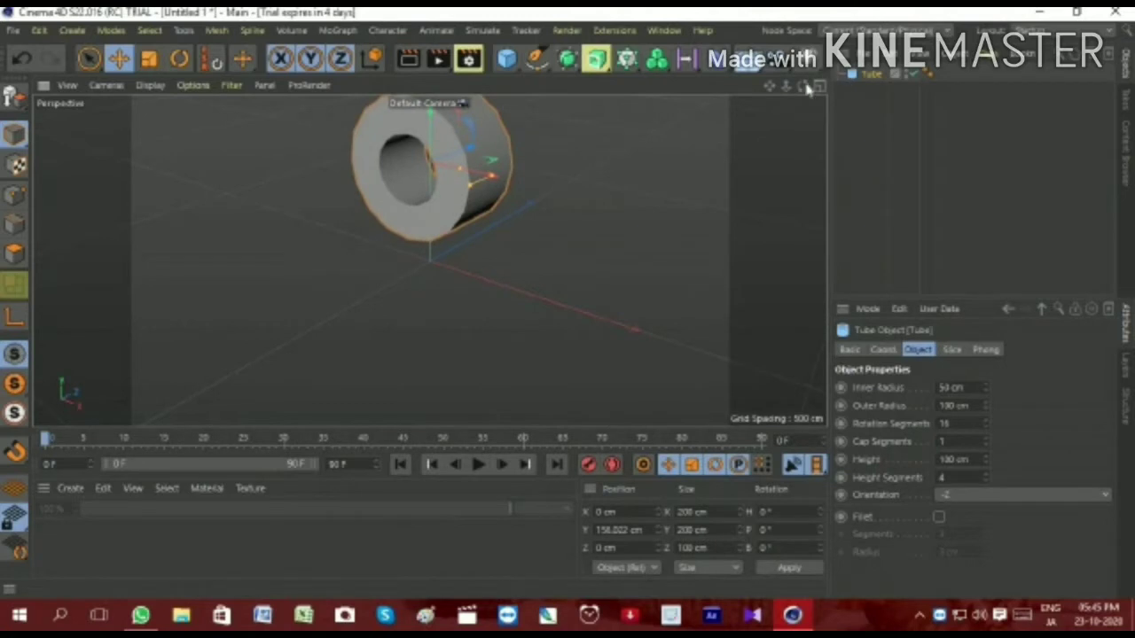
pyautogui.moveTo(802, 85)
pyautogui.mouseDown()
pyautogui.moveTo(757, 89)
pyautogui.moveTo(772, 91)
pyautogui.moveTo(560, 183)
pyautogui.mouseUp()
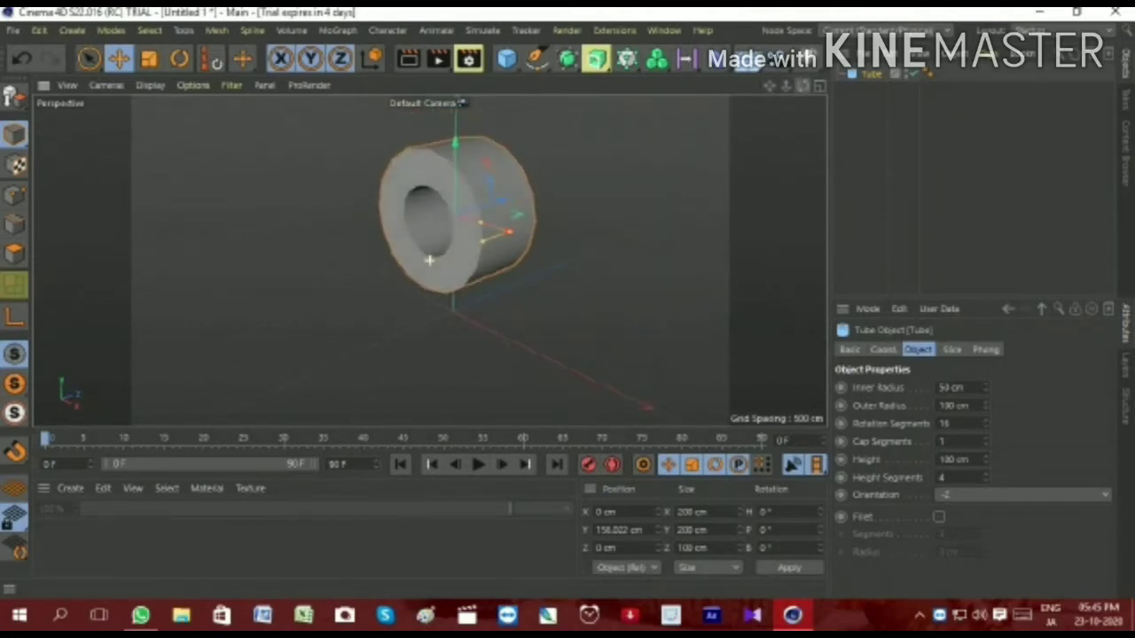
pyautogui.moveTo(488, 219)
pyautogui.mouseDown()
pyautogui.moveTo(557, 216)
pyautogui.moveTo(537, 221)
pyautogui.mouseUp()
pyautogui.moveTo(802, 85); pyautogui.dragTo(780, 107)
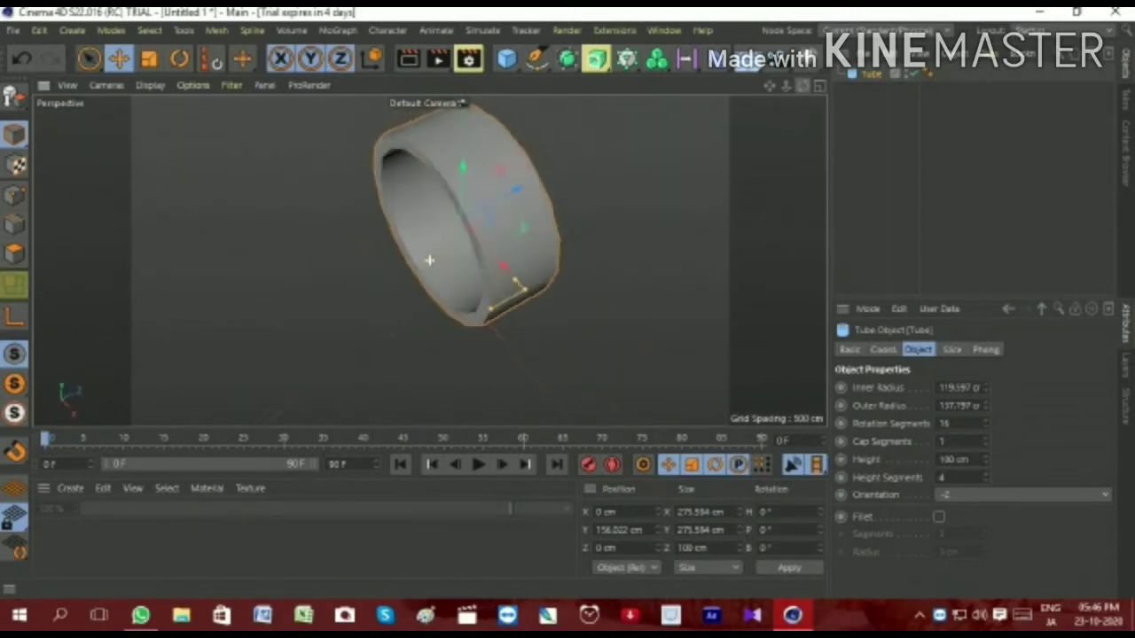
pyautogui.moveTo(780, 106); pyautogui.dragTo(709, 139)
pyautogui.click(759, 131)
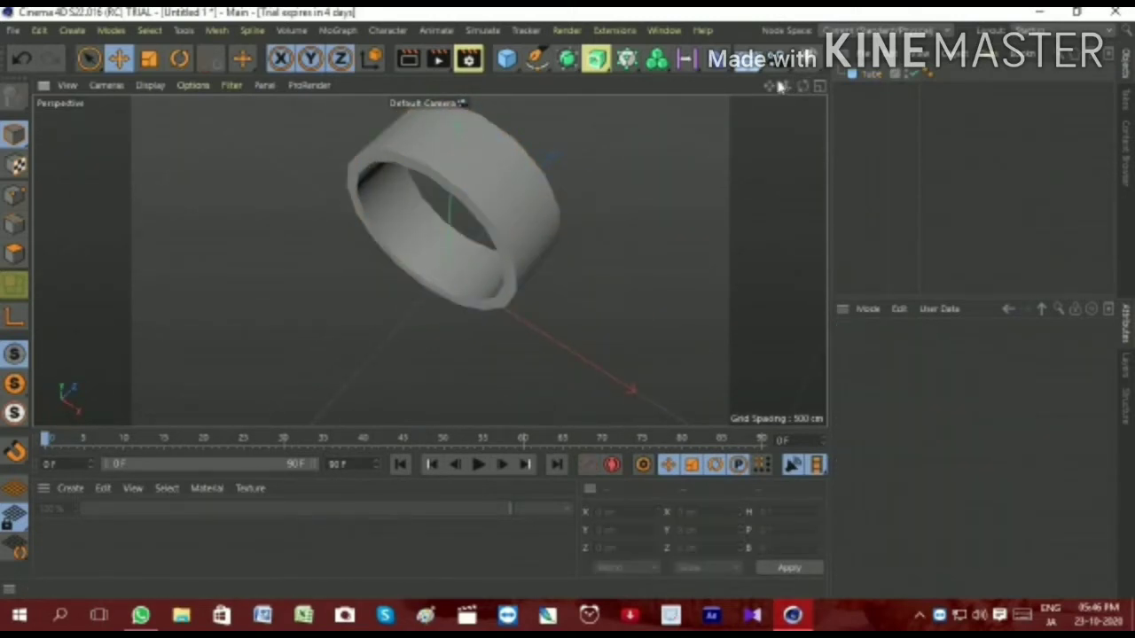
pyautogui.moveTo(769, 86); pyautogui.dragTo(802, 86)
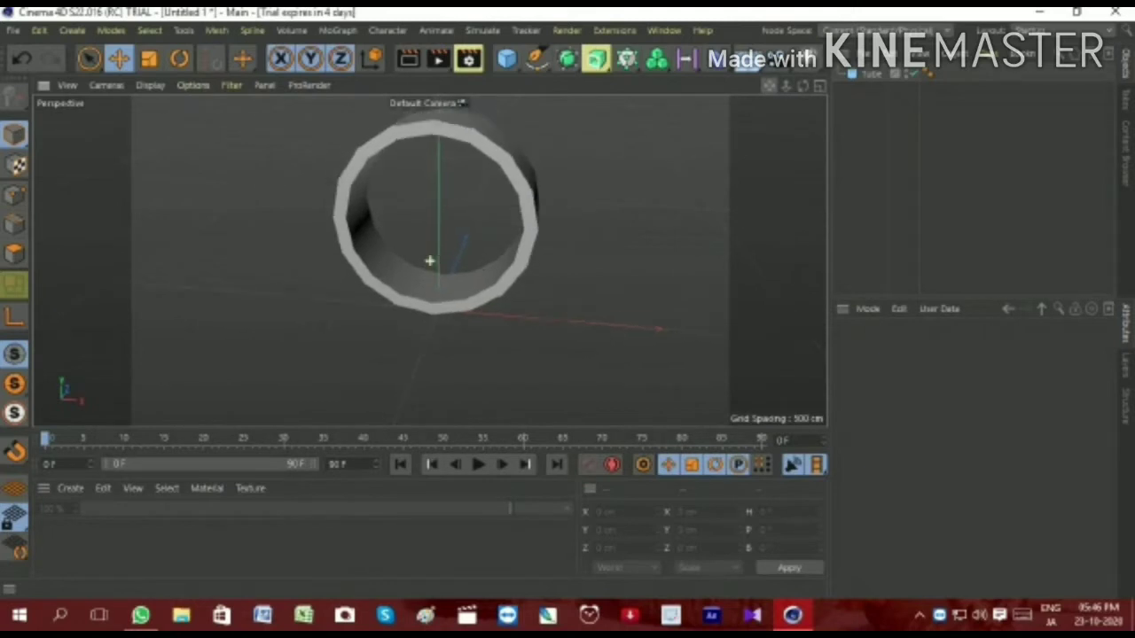
# Add a flat Cylinder, about 100 cm radius and 52.5 cm tall, resting on the ring
pyautogui.click(506, 60)
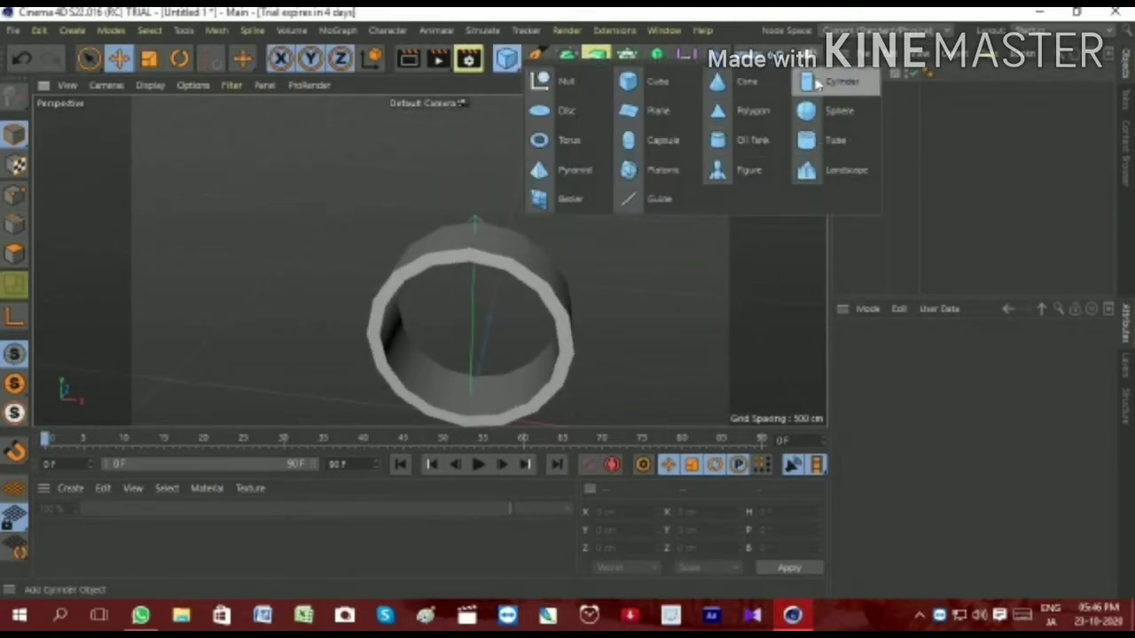
pyautogui.click(810, 84)
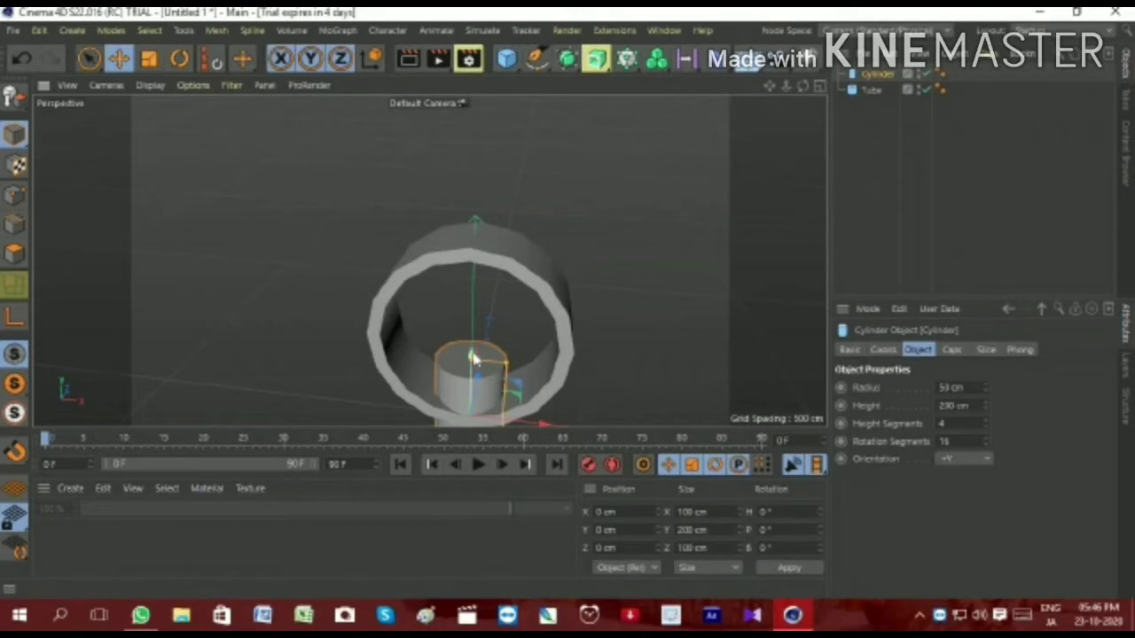
pyautogui.moveTo(473, 370)
pyautogui.mouseDown()
pyautogui.moveTo(510, 160)
pyautogui.moveTo(558, 153)
pyautogui.mouseUp()
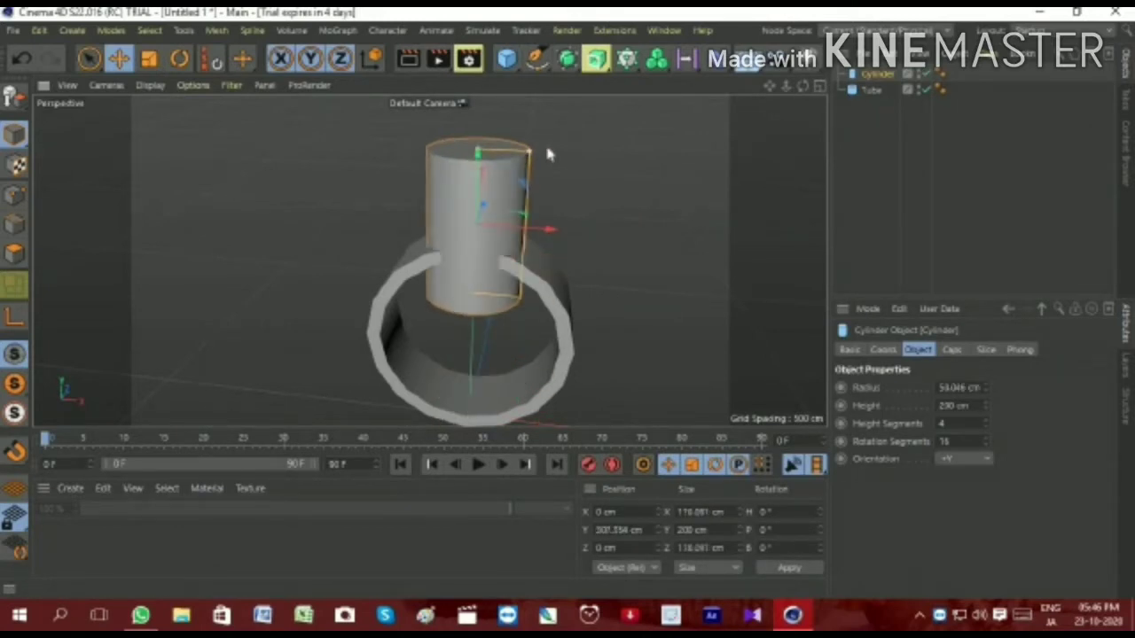
pyautogui.moveTo(479, 153); pyautogui.dragTo(483, 217)
pyautogui.moveTo(482, 174); pyautogui.dragTo(483, 205)
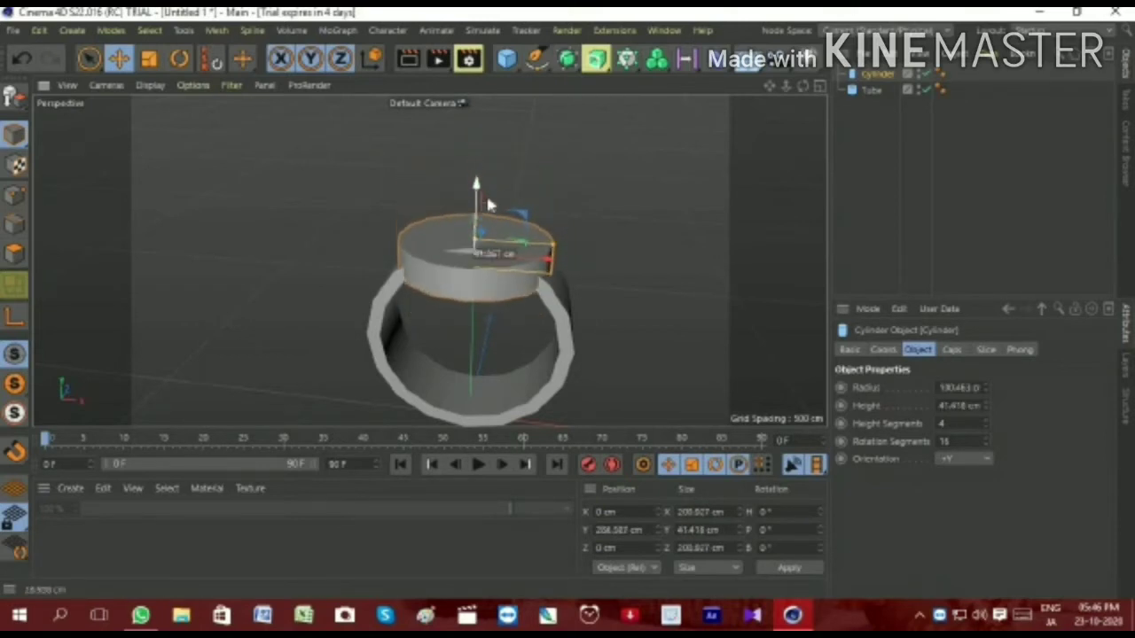
pyautogui.moveTo(798, 87); pyautogui.dragTo(571, 211)
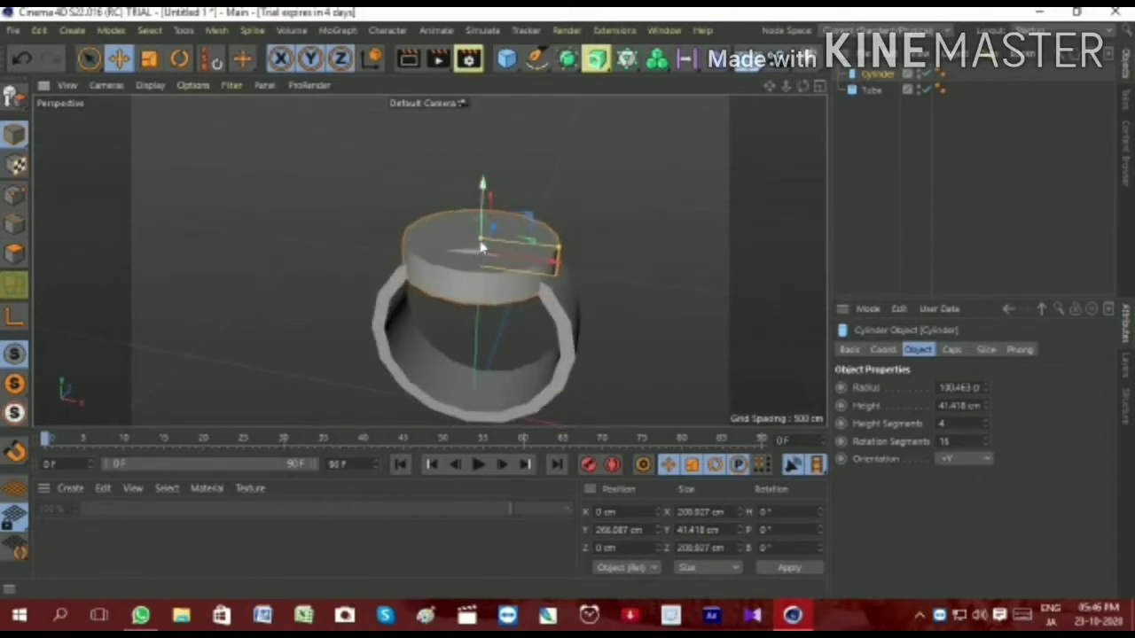
pyautogui.moveTo(481, 244); pyautogui.dragTo(481, 242)
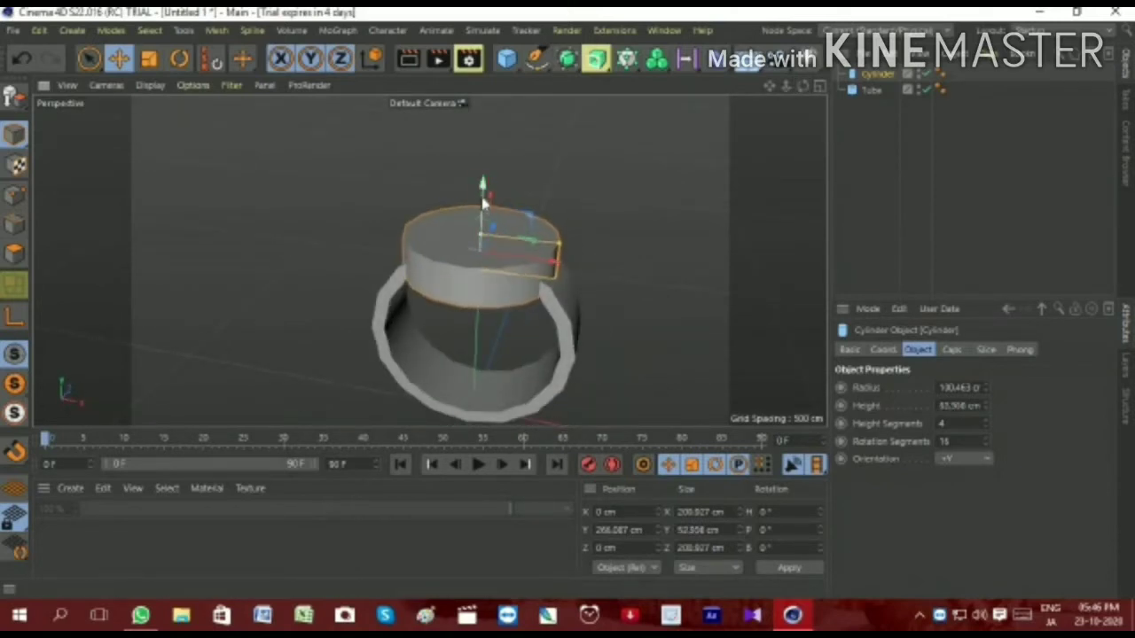
pyautogui.moveTo(483, 203); pyautogui.dragTo(483, 194)
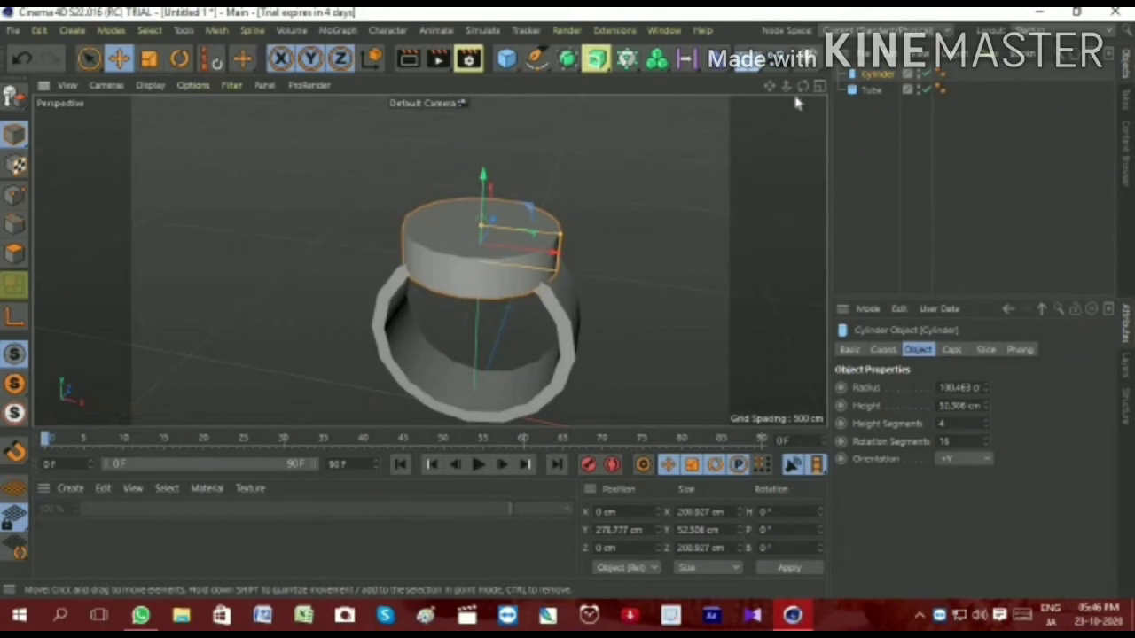
pyautogui.moveTo(802, 86)
pyautogui.mouseDown()
pyautogui.moveTo(429, 260)
pyautogui.moveTo(539, 186)
pyautogui.mouseUp()
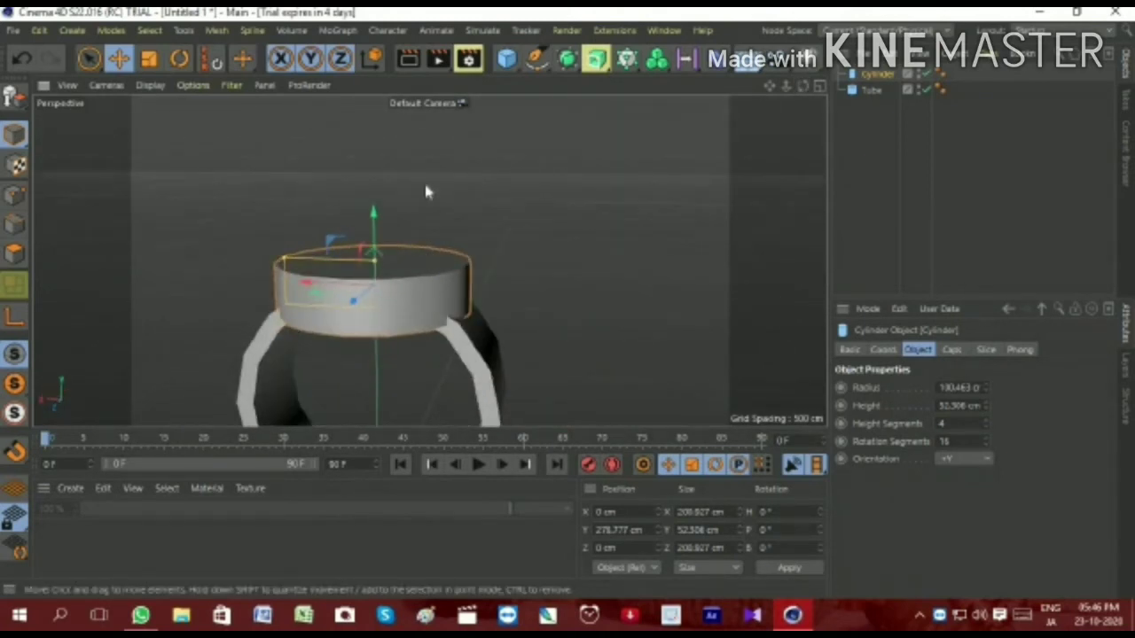
pyautogui.moveTo(375, 221); pyautogui.dragTo(375, 242)
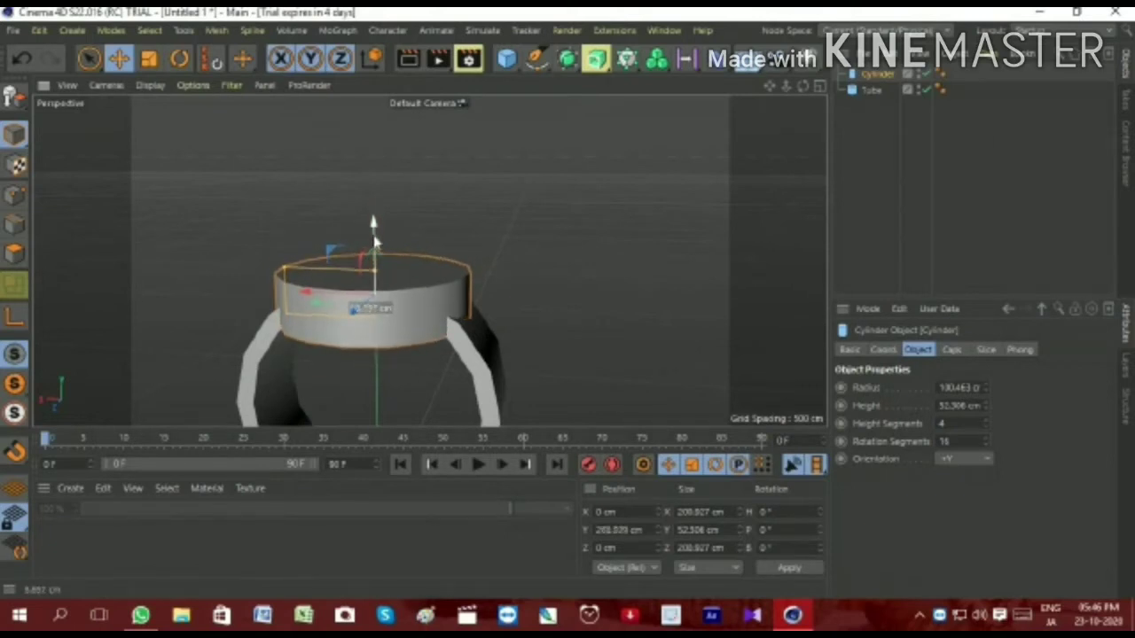
pyautogui.click(410, 235)
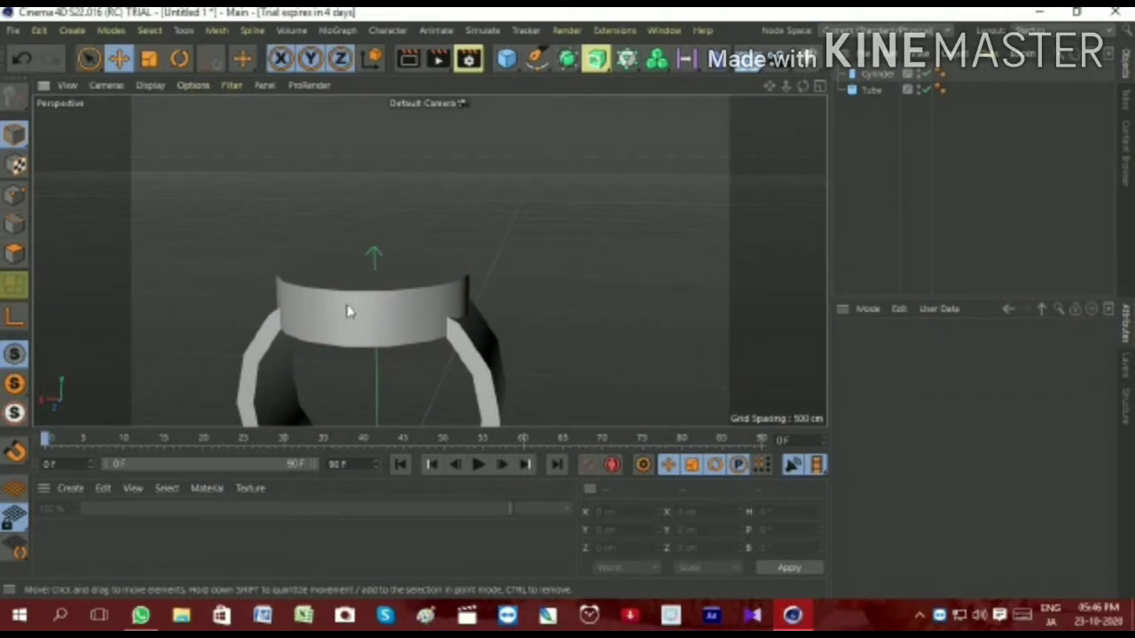
# Add a thin Cylinder along -Z, about 6.8 cm radius, poking through the case side
pyautogui.click(506, 59)
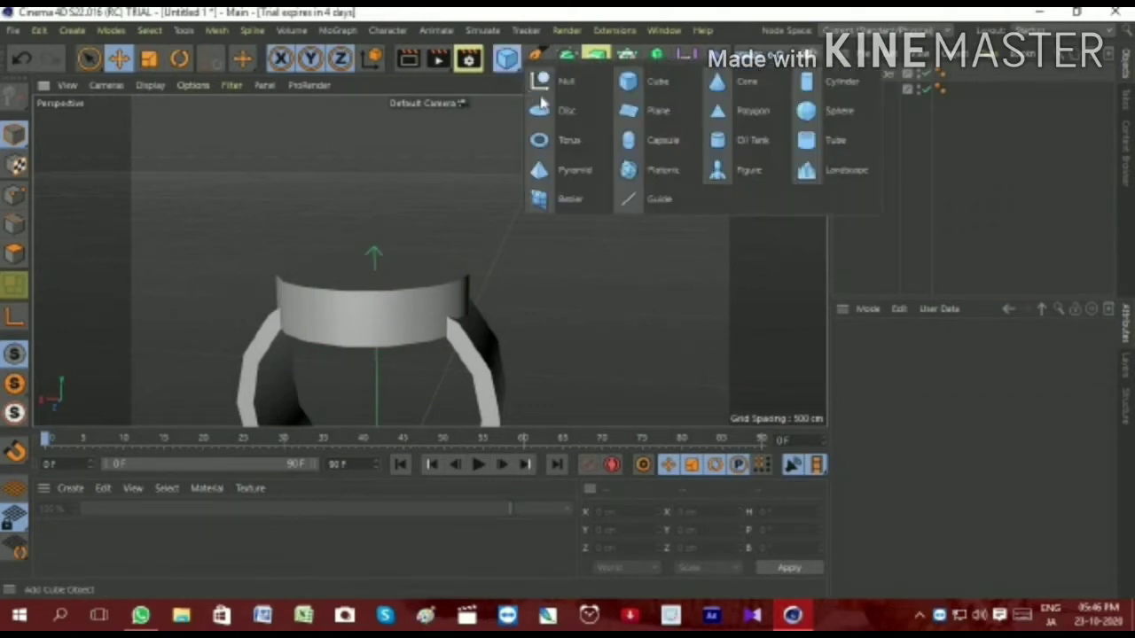
pyautogui.click(836, 82)
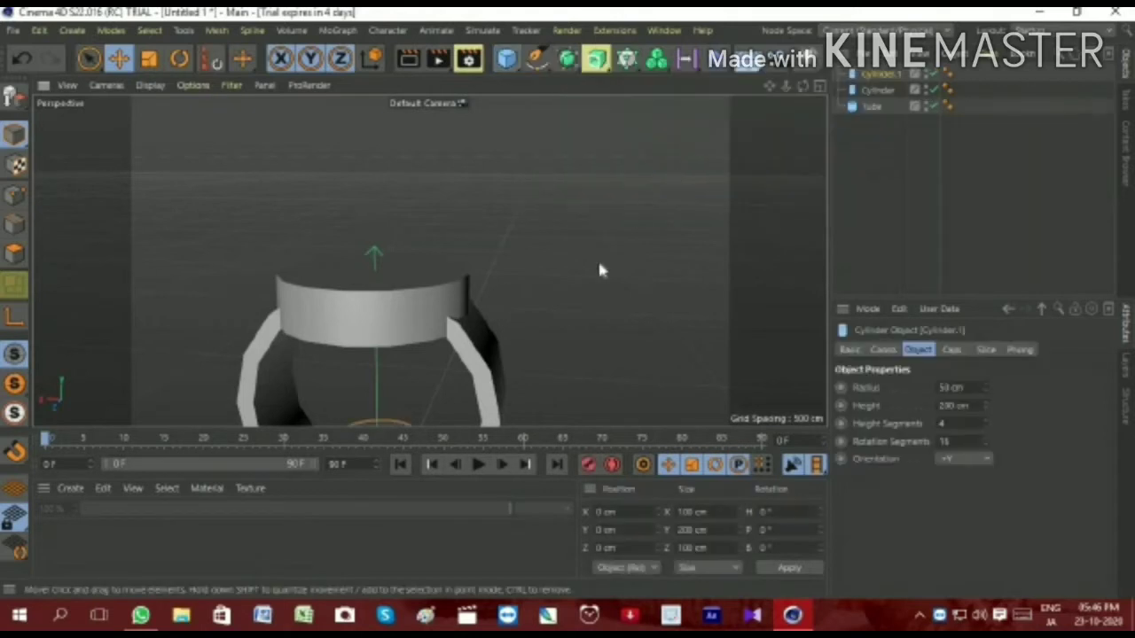
pyautogui.moveTo(798, 92)
pyautogui.mouseDown()
pyautogui.moveTo(431, 261)
pyautogui.moveTo(630, 239)
pyautogui.mouseUp()
pyautogui.moveTo(372, 422); pyautogui.dragTo(383, 213)
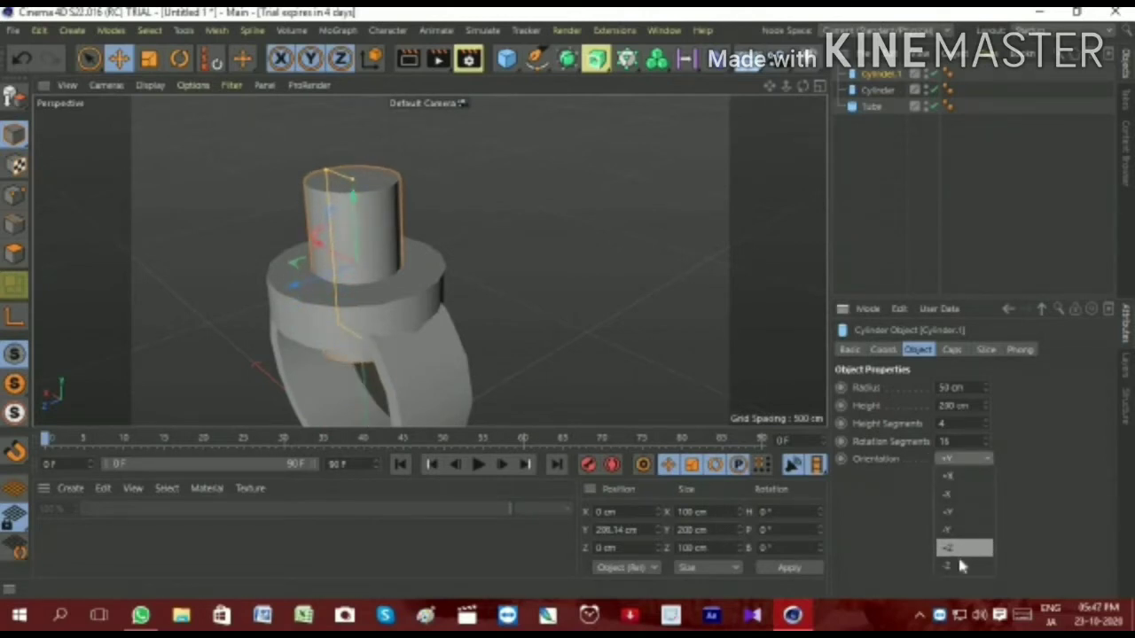
pyautogui.click(960, 567)
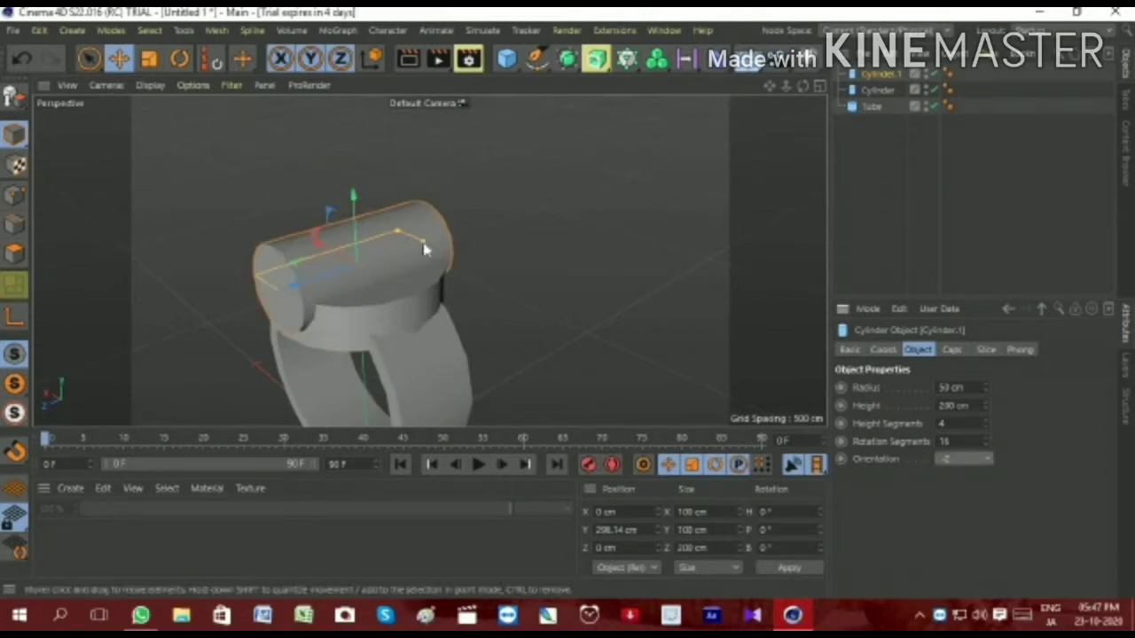
pyautogui.moveTo(424, 249)
pyautogui.mouseDown()
pyautogui.moveTo(405, 243)
pyautogui.moveTo(443, 228)
pyautogui.moveTo(462, 239)
pyautogui.mouseUp()
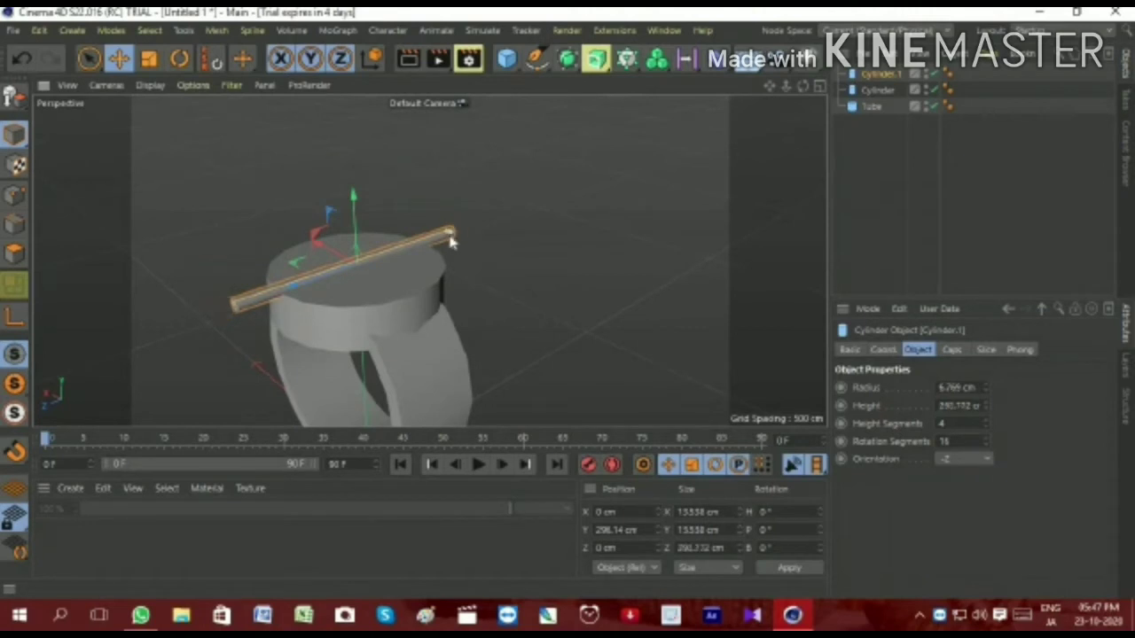
pyautogui.moveTo(373, 224); pyautogui.dragTo(377, 233)
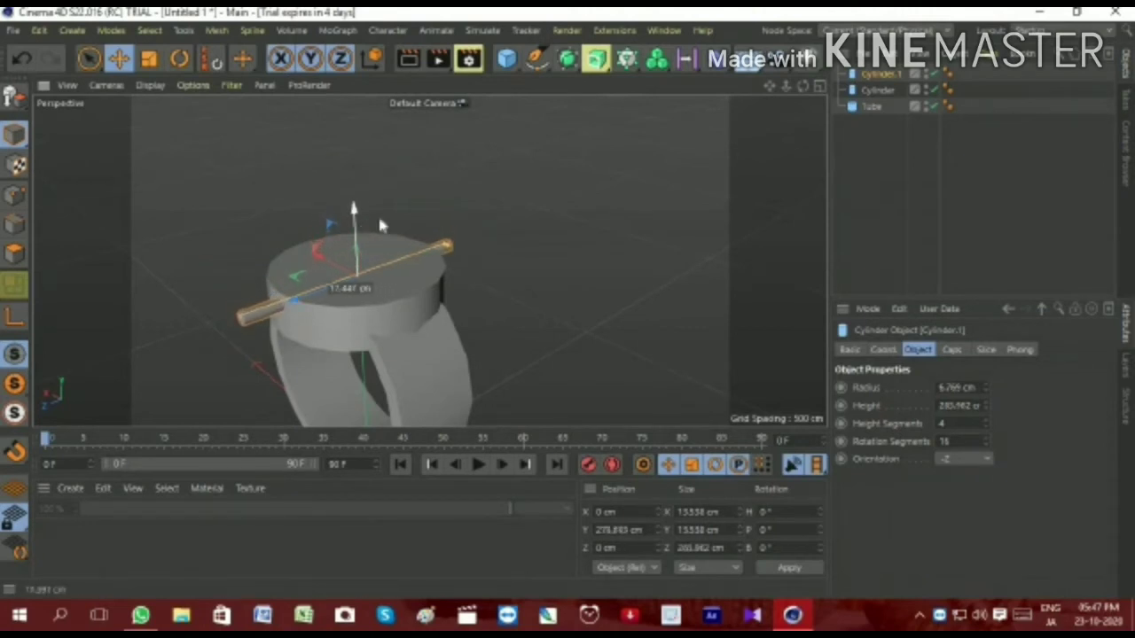
# Orbit around the watch to inspect the case and crown
pyautogui.moveTo(802, 86)
pyautogui.mouseDown()
pyautogui.moveTo(429, 260)
pyautogui.moveTo(544, 271)
pyautogui.mouseUp()
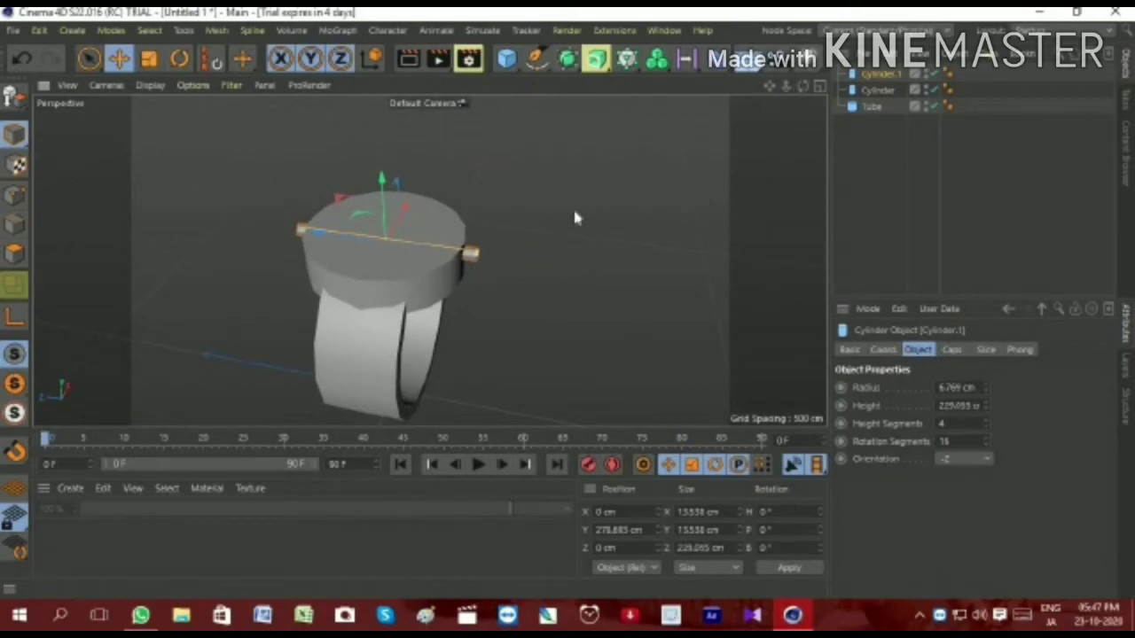
pyautogui.moveTo(802, 85)
pyautogui.mouseDown()
pyautogui.moveTo(428, 258)
pyautogui.moveTo(663, 139)
pyautogui.mouseUp()
pyautogui.click(633, 157)
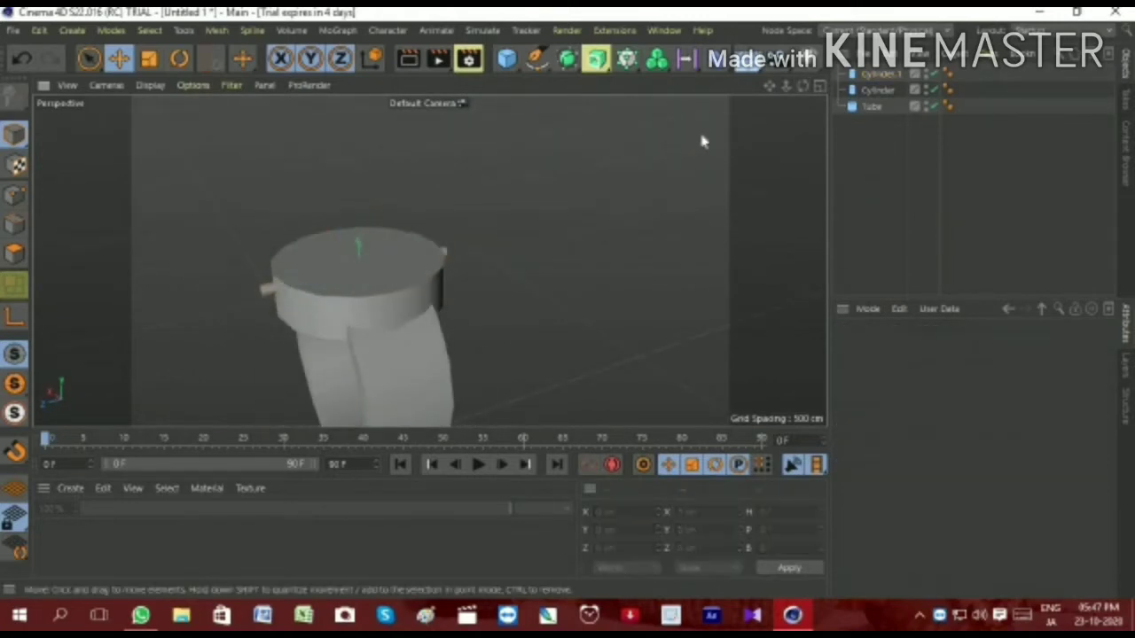
pyautogui.moveTo(802, 85); pyautogui.dragTo(429, 259)
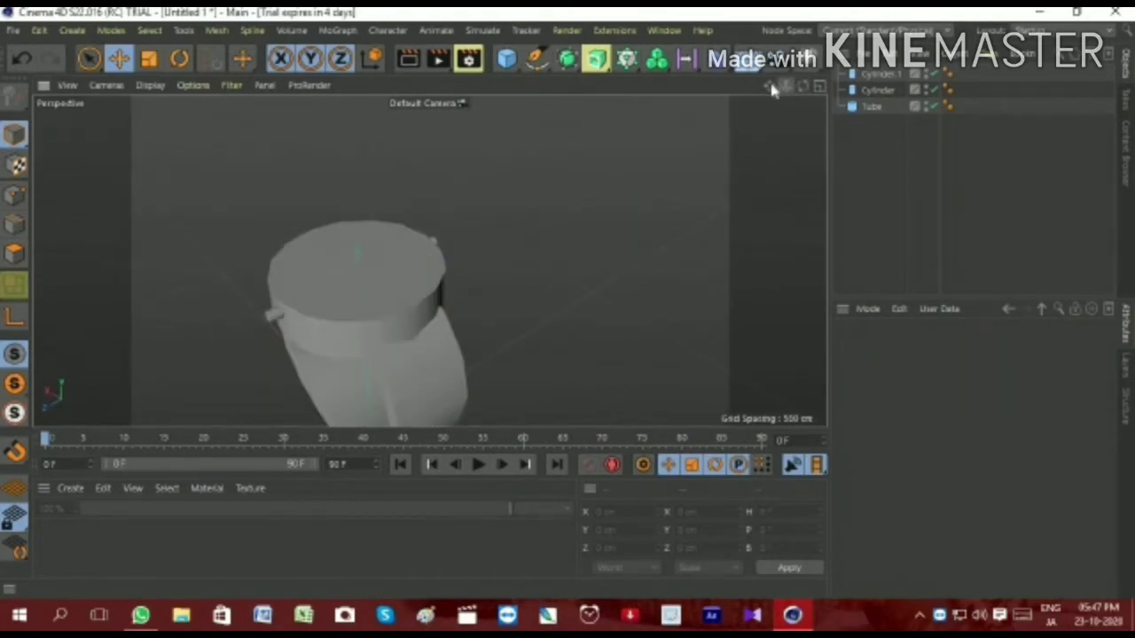
pyautogui.moveTo(773, 89); pyautogui.dragTo(584, 79)
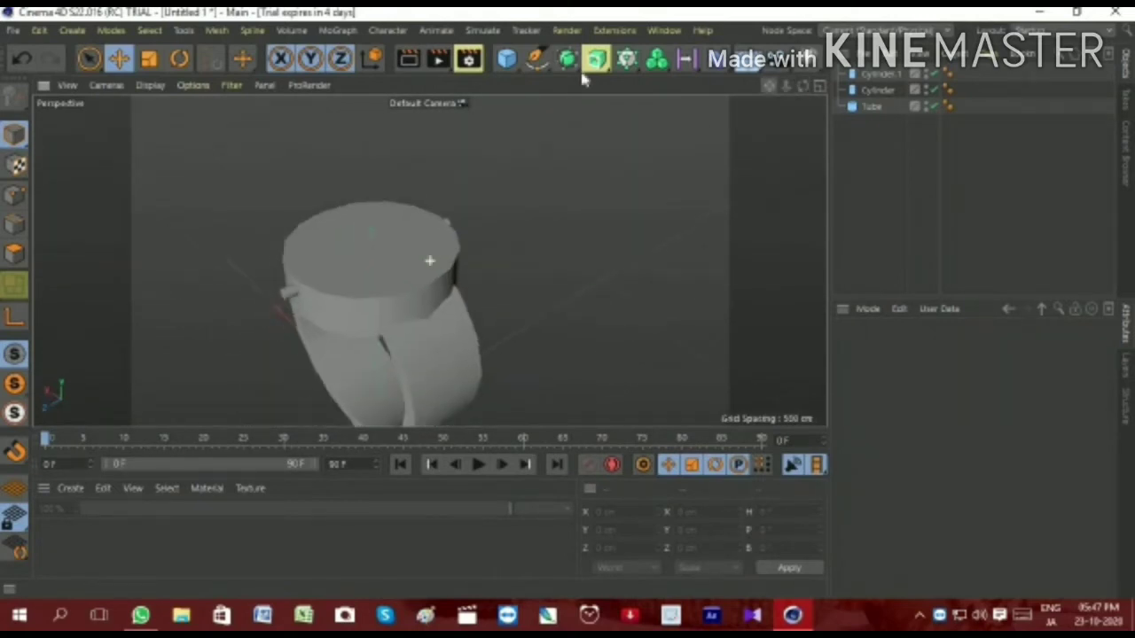
# Add Tube.1 on the case as a bezel, 53 cm inner and about 99.6 cm outer radius
pyautogui.click(511, 62)
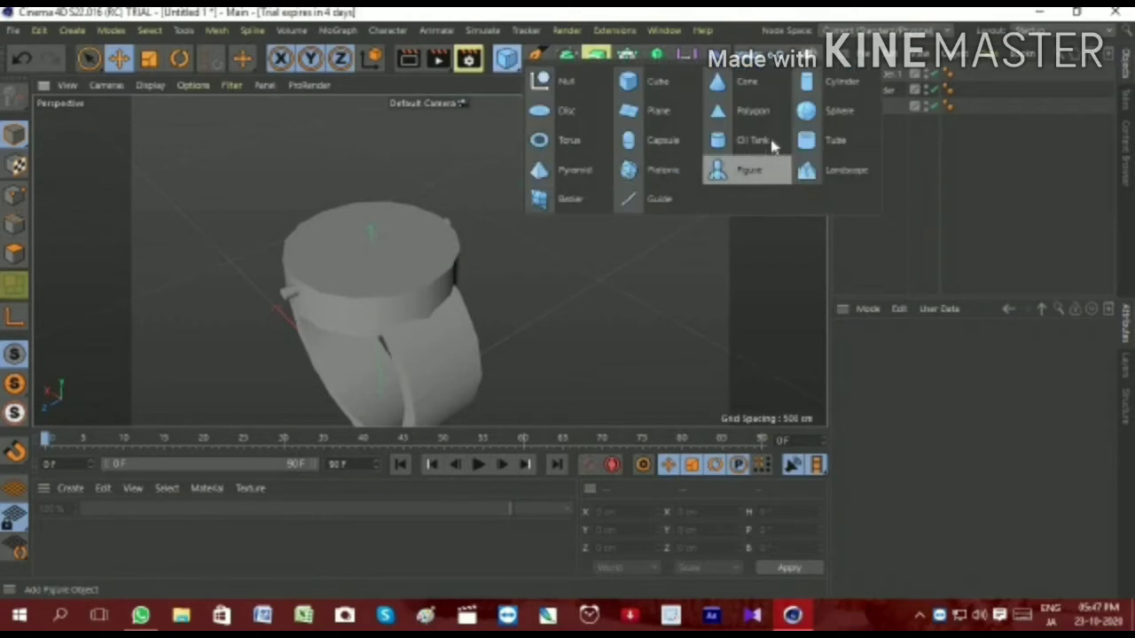
pyautogui.click(808, 146)
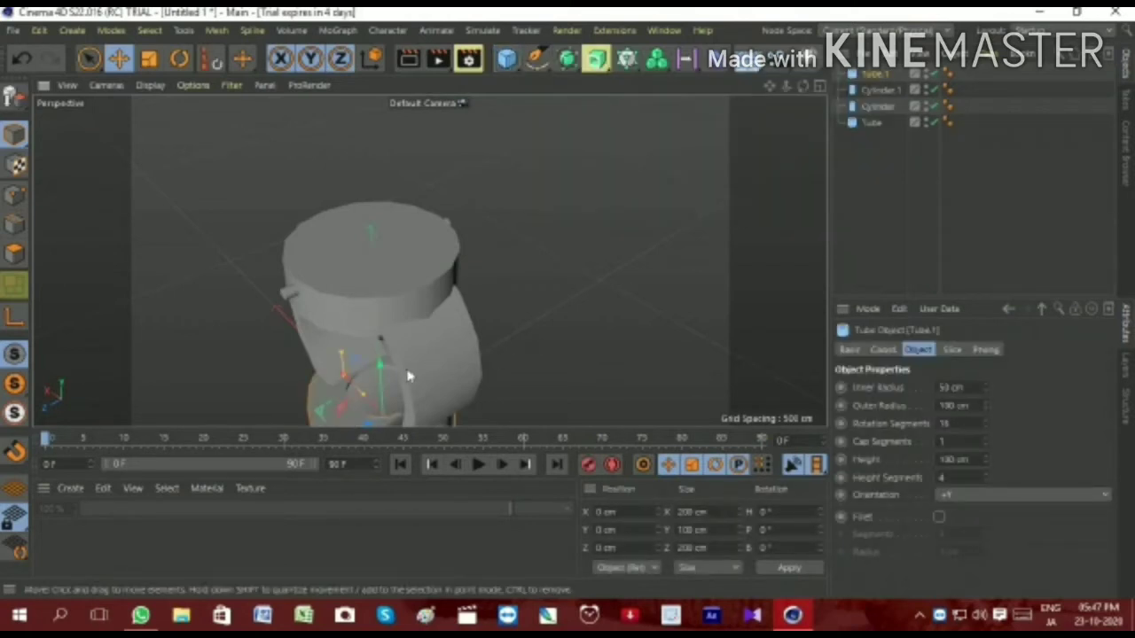
pyautogui.moveTo(379, 364)
pyautogui.mouseDown()
pyautogui.moveTo(357, 161)
pyautogui.moveTo(336, 194)
pyautogui.mouseUp()
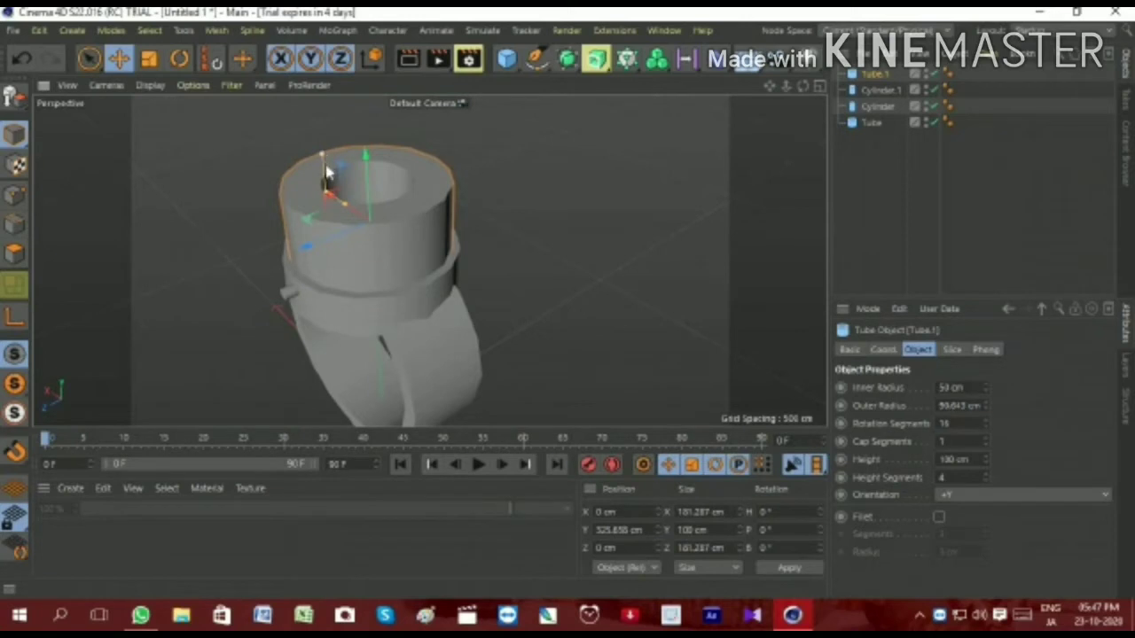
pyautogui.moveTo(327, 172)
pyautogui.mouseDown()
pyautogui.moveTo(361, 205)
pyautogui.moveTo(352, 232)
pyautogui.mouseUp()
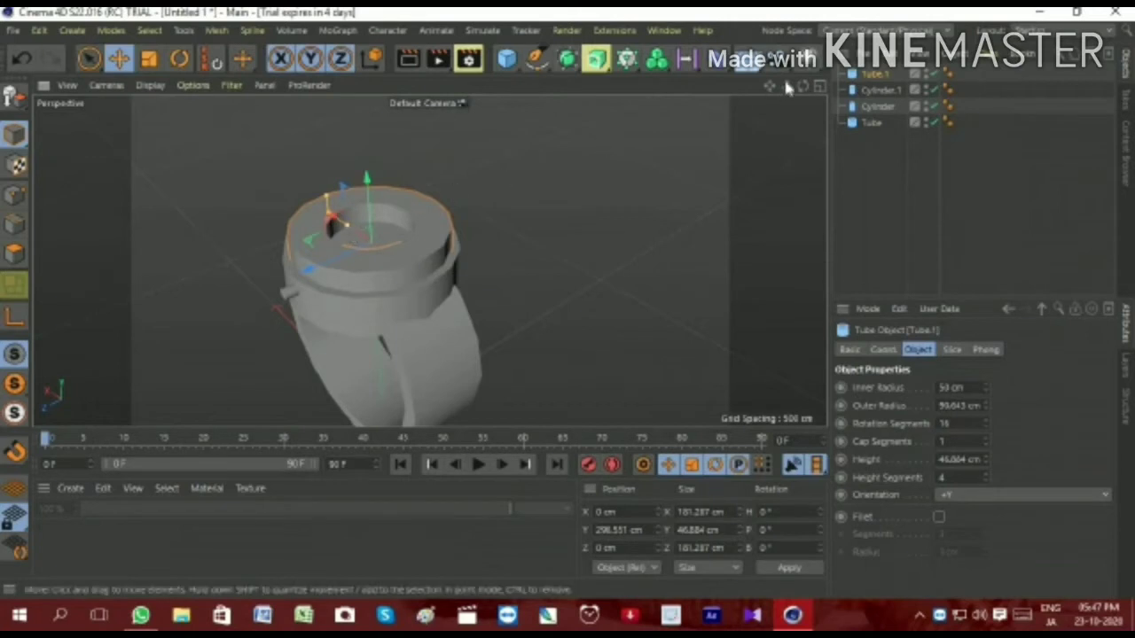
pyautogui.moveTo(802, 85); pyautogui.dragTo(797, 106)
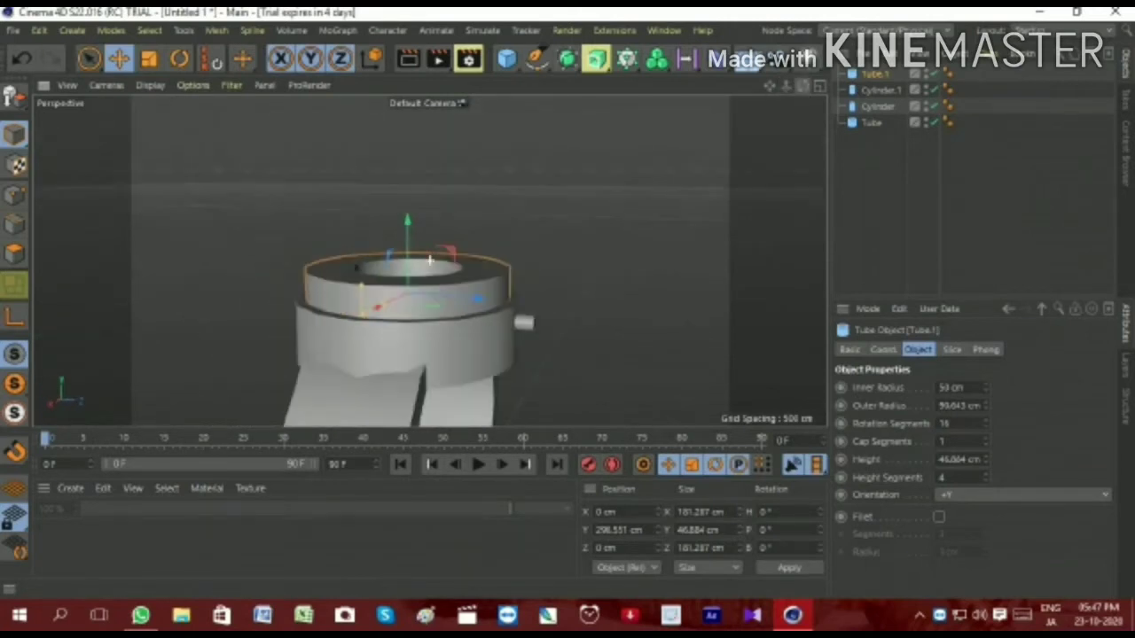
pyautogui.moveTo(428, 259); pyautogui.dragTo(458, 236)
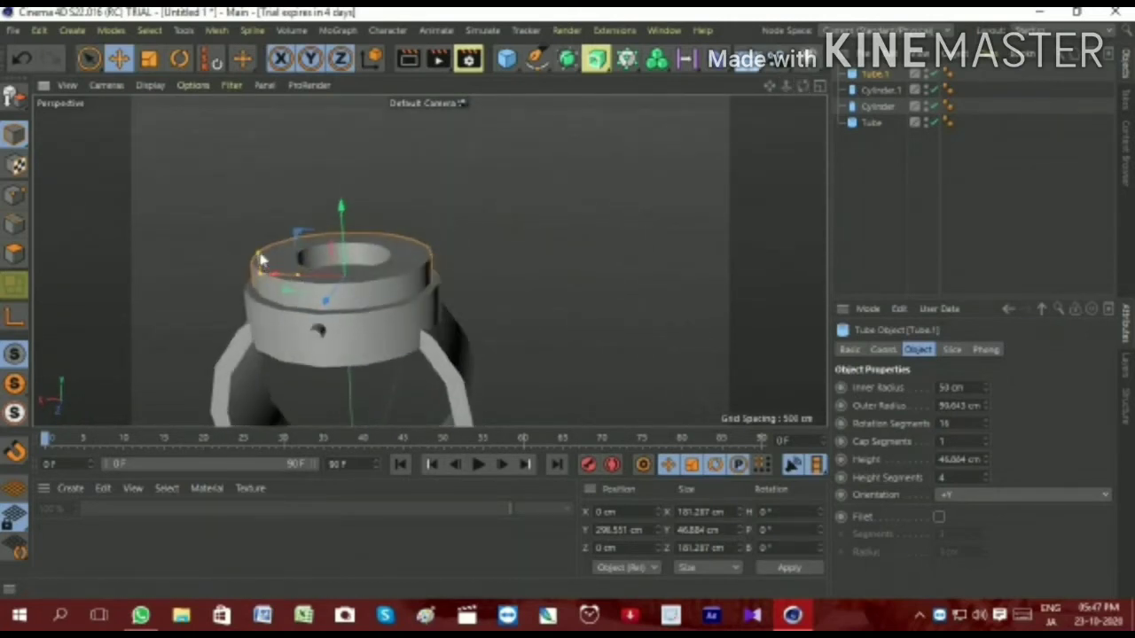
pyautogui.moveTo(259, 257); pyautogui.dragTo(260, 252)
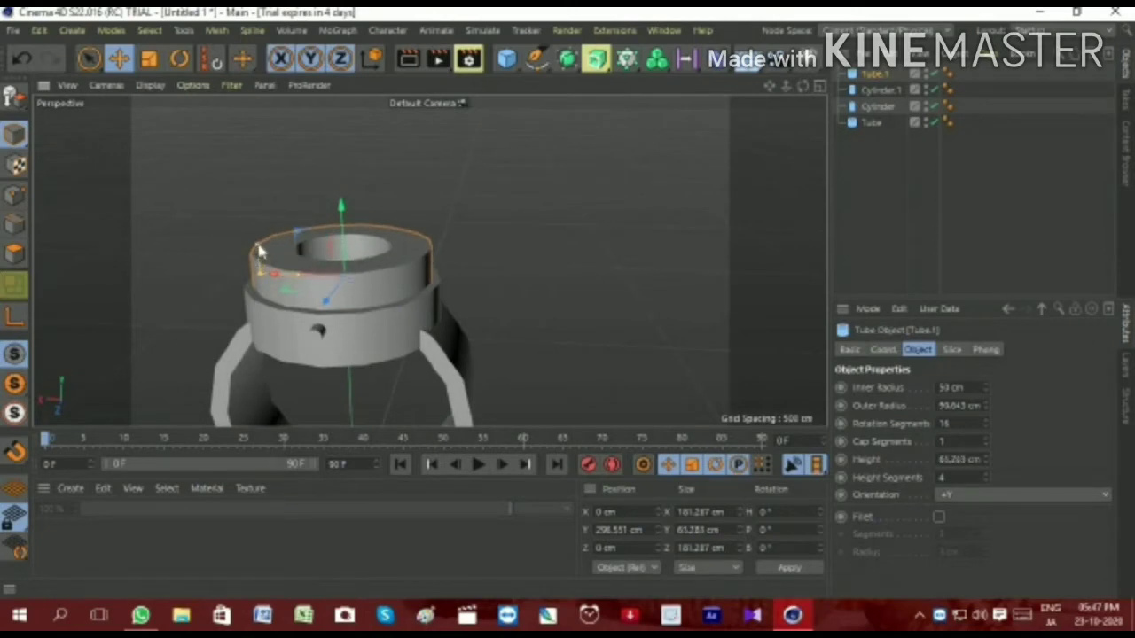
pyautogui.click(309, 175)
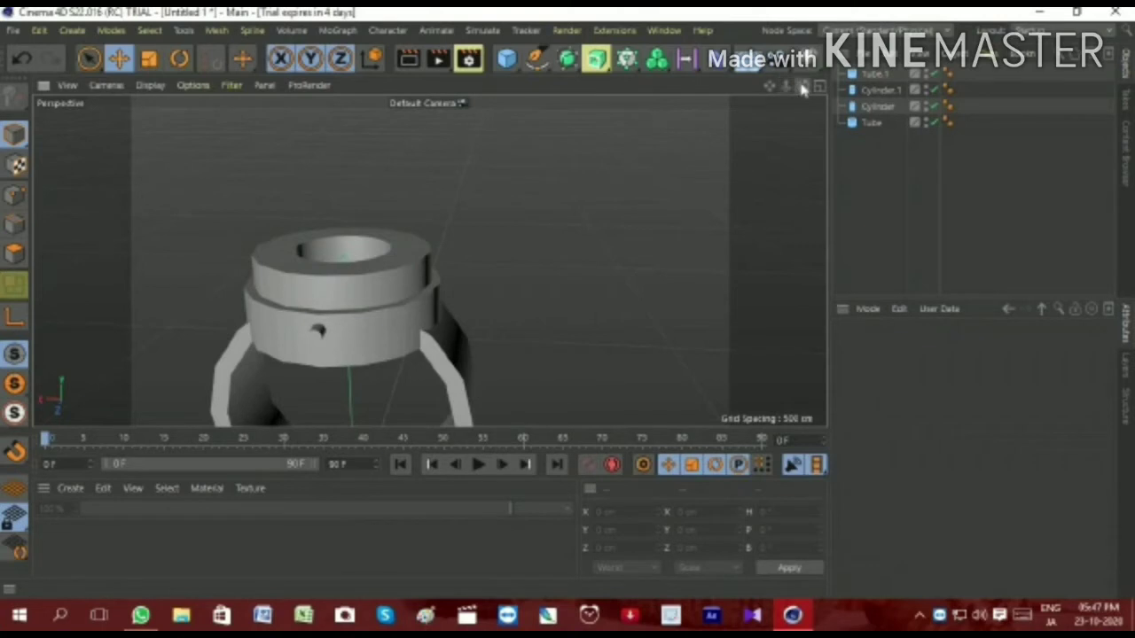
# Add Cylinder.2 inside the bezel, 53 cm radius and 31.913 cm tall
pyautogui.moveTo(802, 85); pyautogui.dragTo(434, 253)
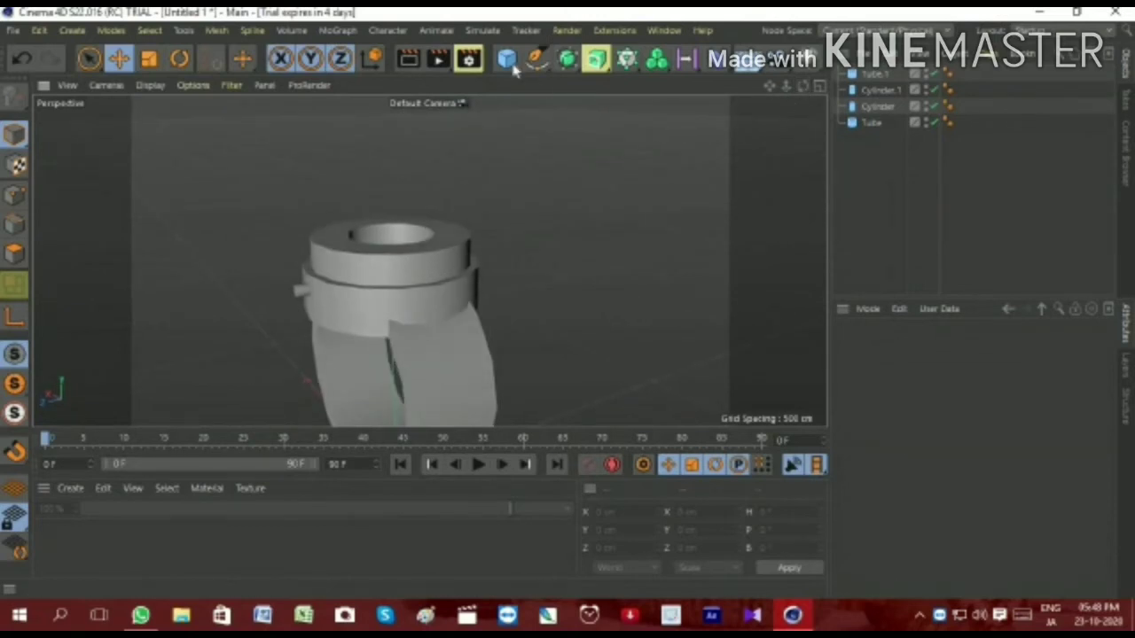
pyautogui.moveTo(591, 84); pyautogui.dragTo(841, 76)
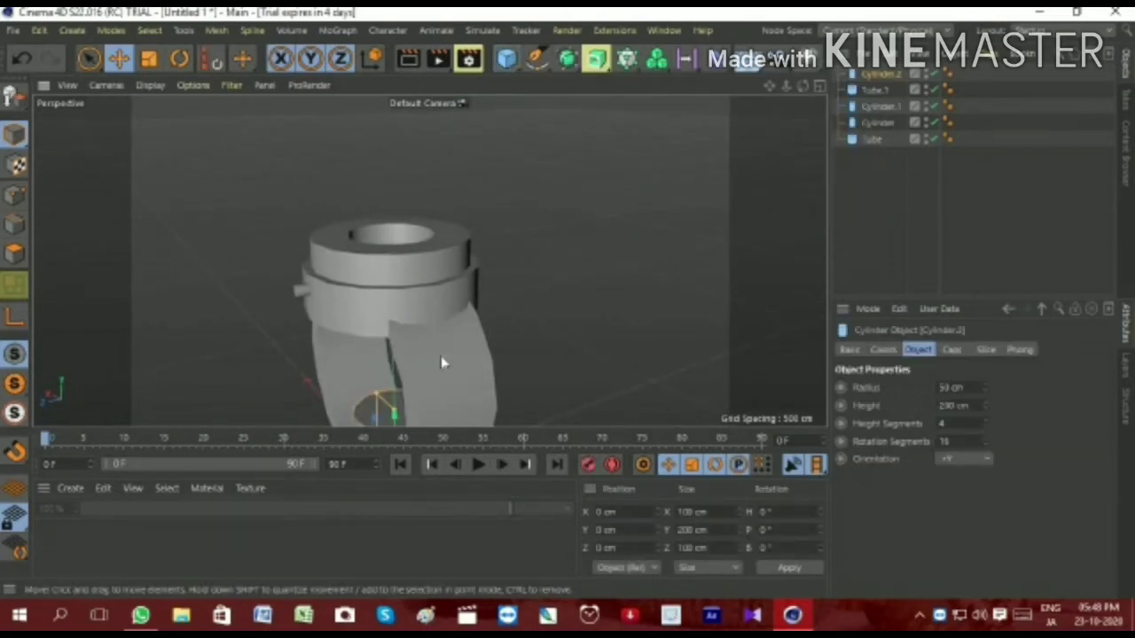
pyautogui.moveTo(397, 363)
pyautogui.mouseDown()
pyautogui.moveTo(397, 247)
pyautogui.moveTo(396, 269)
pyautogui.mouseUp()
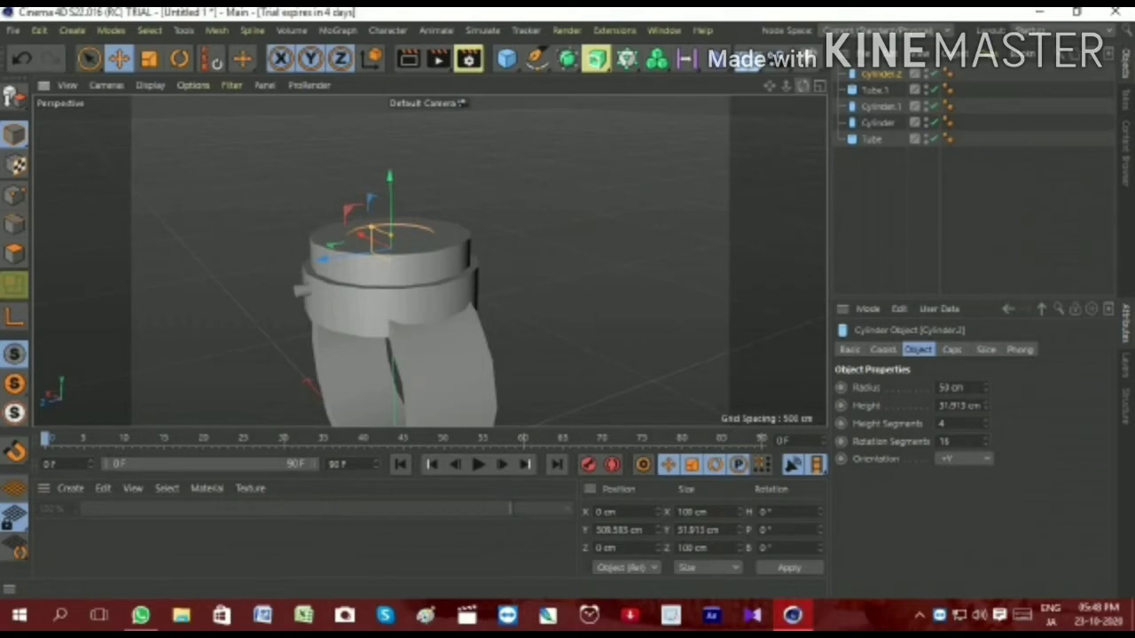
pyautogui.moveTo(802, 85); pyautogui.dragTo(542, 247)
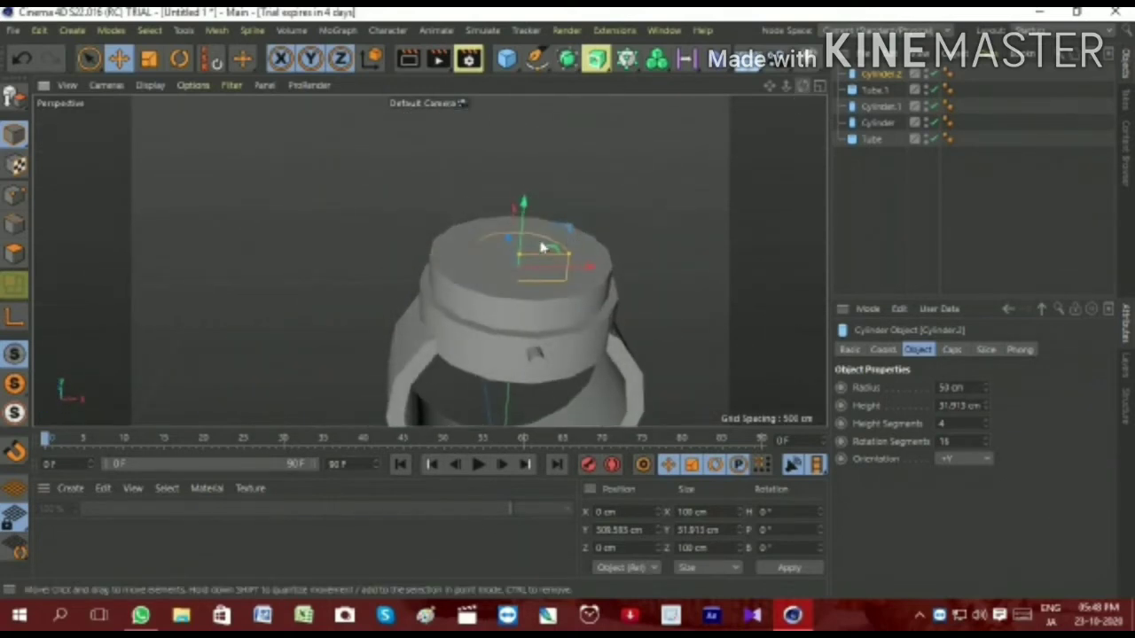
pyautogui.click(588, 197)
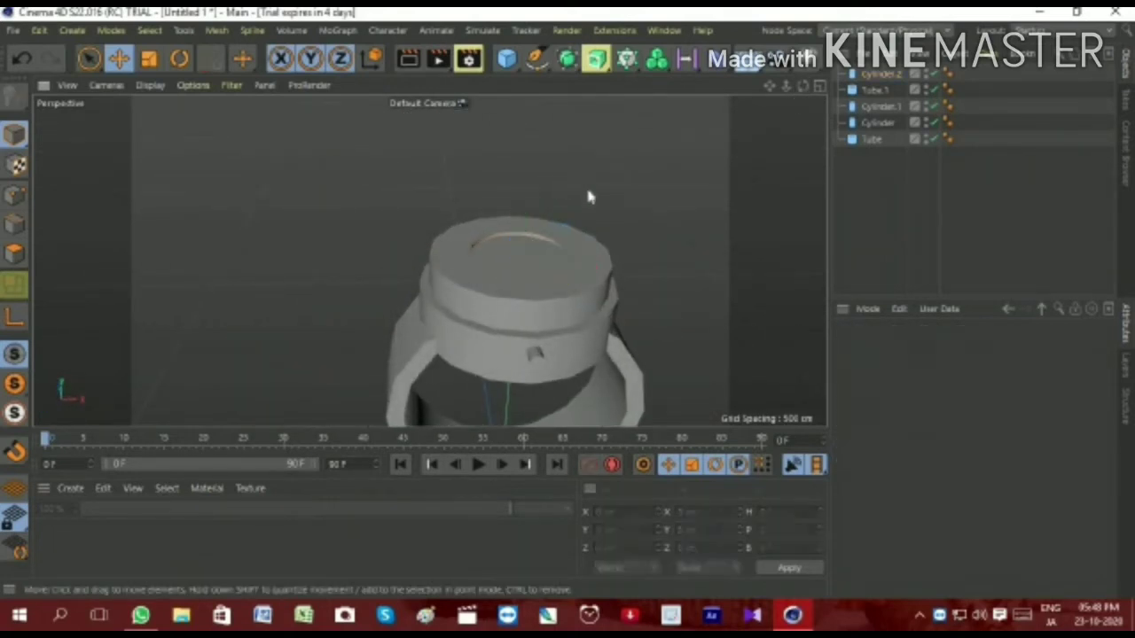
pyautogui.click(918, 615)
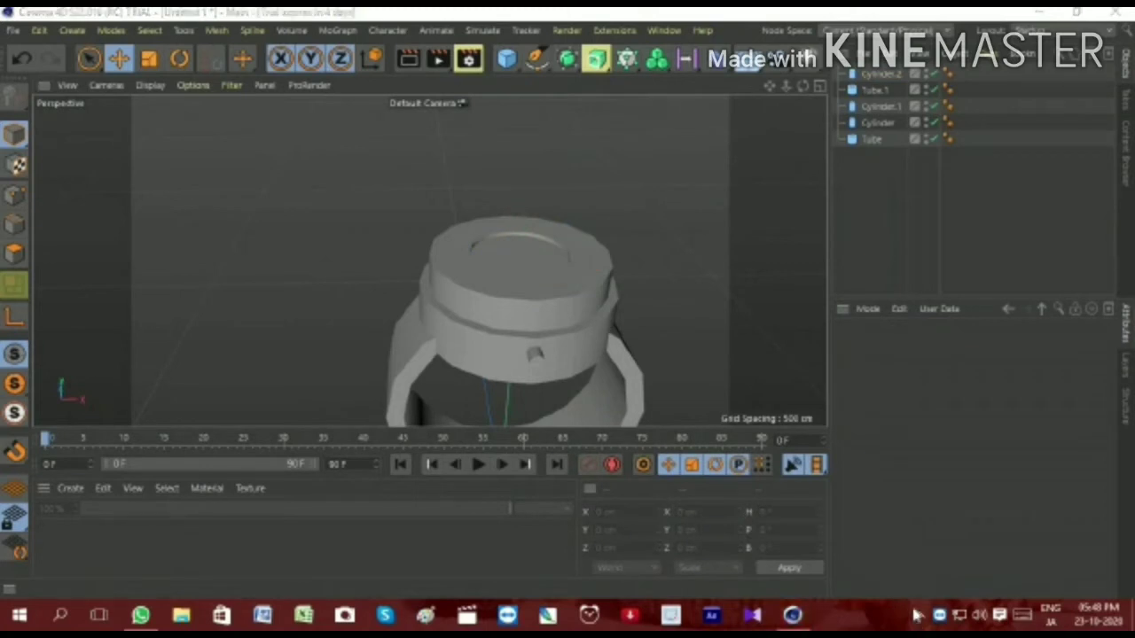
# Add a Pyramid, shorten its depth, and lift it above the watch
pyautogui.click(507, 59)
pyautogui.click(567, 173)
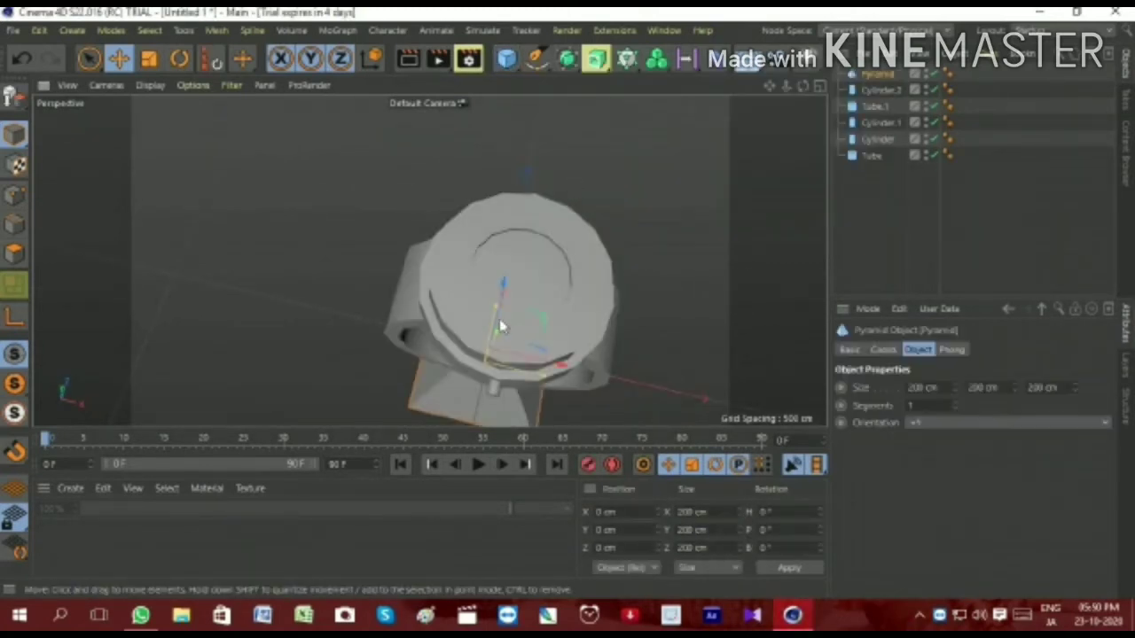
pyautogui.moveTo(505, 304)
pyautogui.mouseDown()
pyautogui.moveTo(499, 322)
pyautogui.moveTo(499, 286)
pyautogui.moveTo(524, 250)
pyautogui.moveTo(514, 282)
pyautogui.mouseUp()
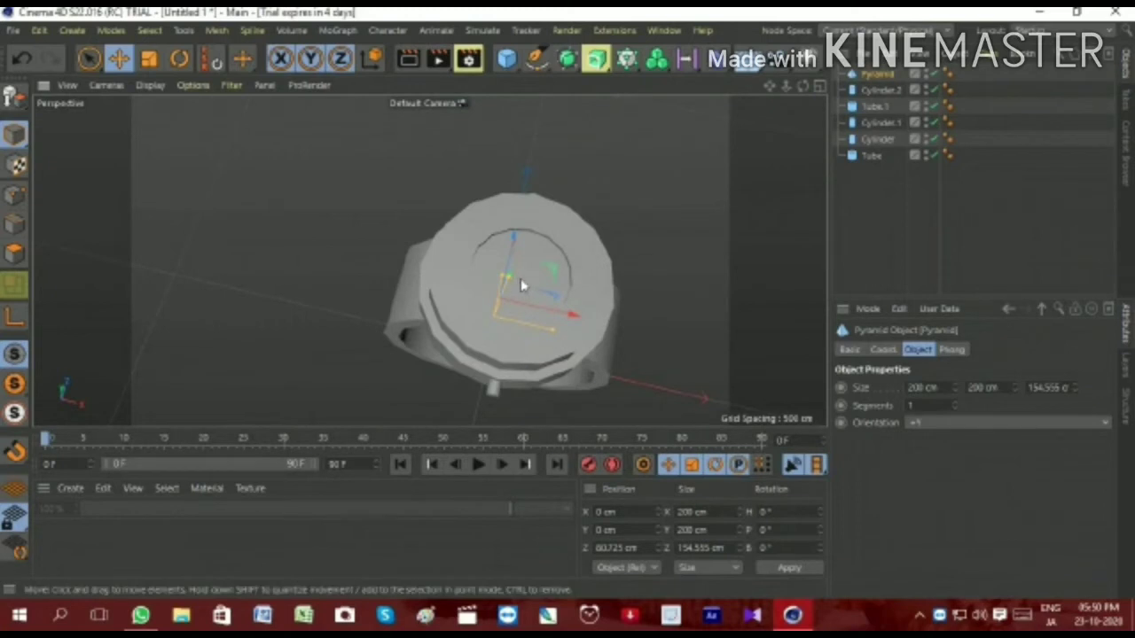
pyautogui.moveTo(801, 89); pyautogui.dragTo(770, 117)
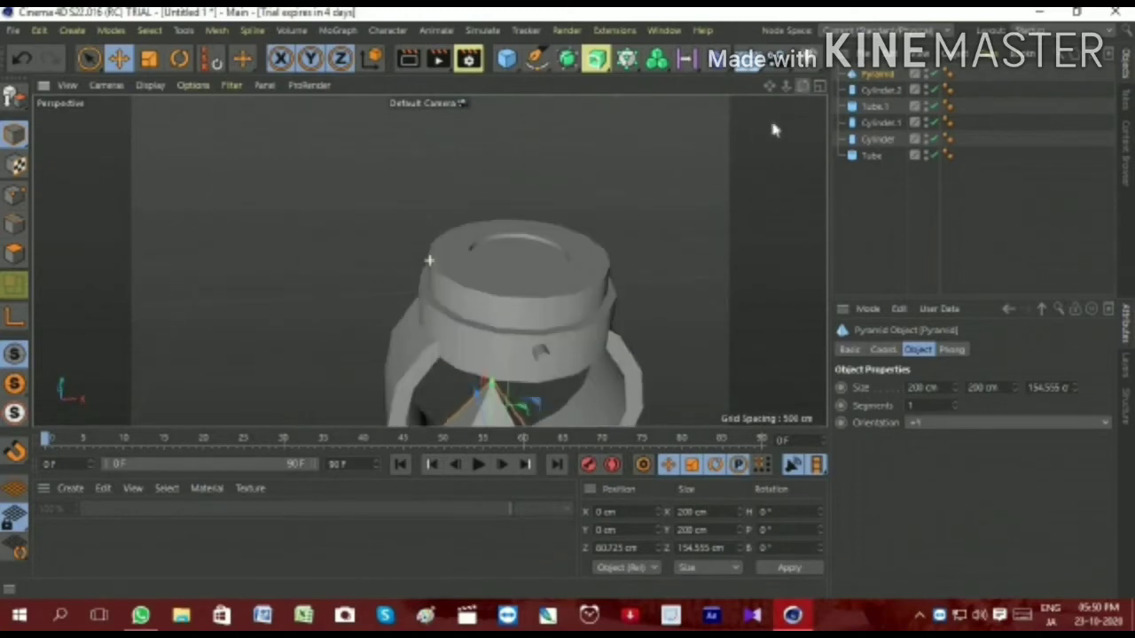
pyautogui.moveTo(497, 399); pyautogui.dragTo(545, 177)
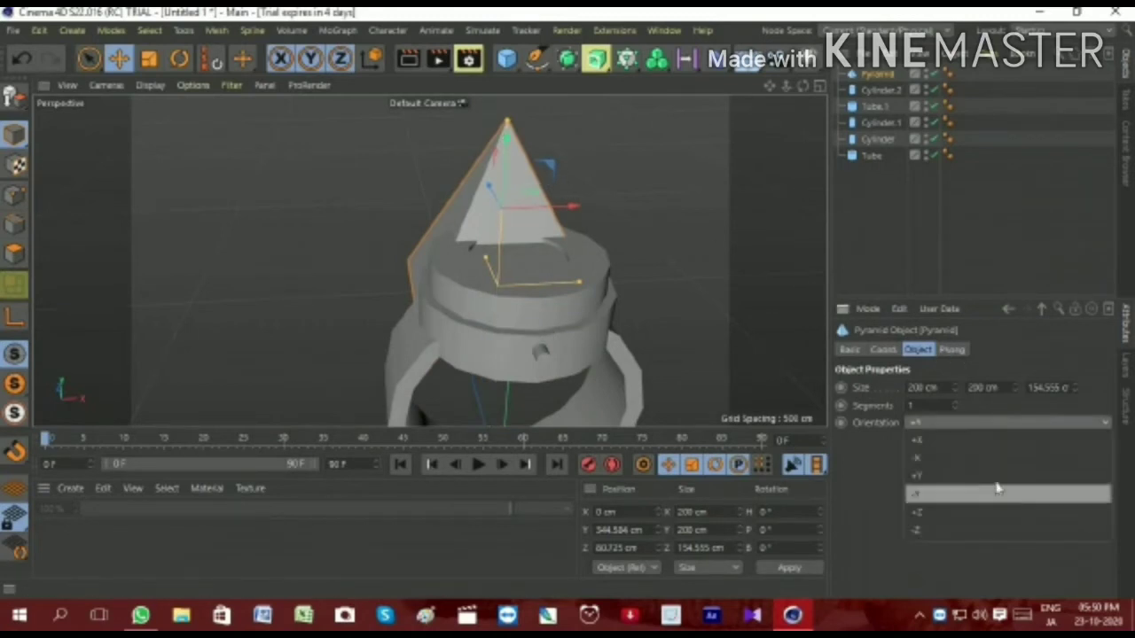
# Point the pyramid along -X, flatten it to about 15.98 × 56.97 × 62.83 cm, and lower it onto the face
pyautogui.click(985, 458)
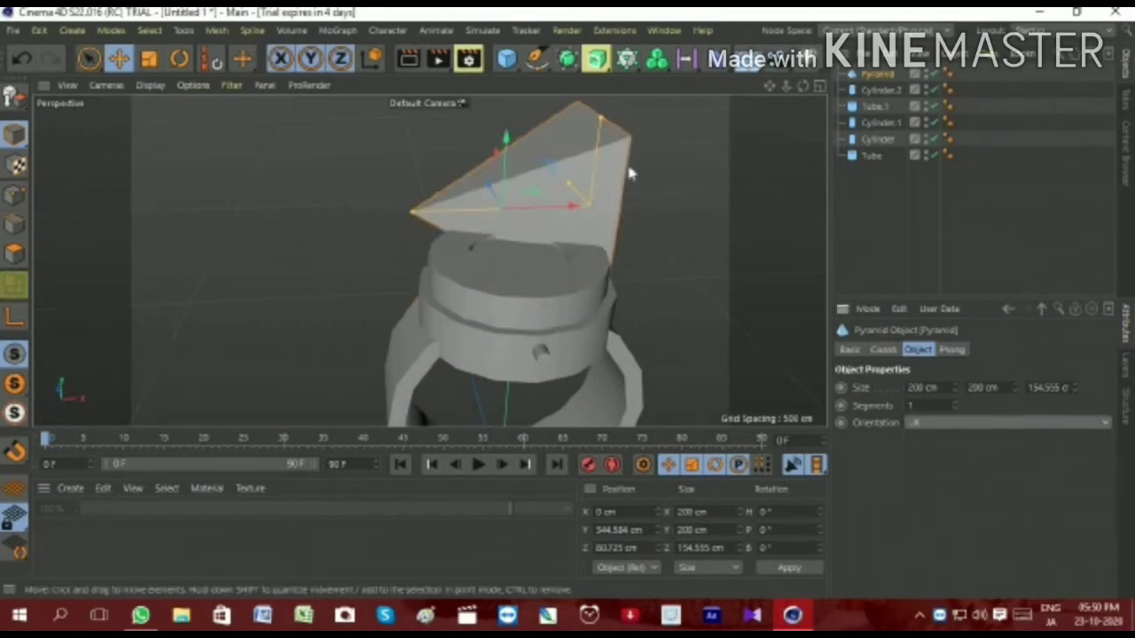
pyautogui.moveTo(603, 119); pyautogui.dragTo(609, 203)
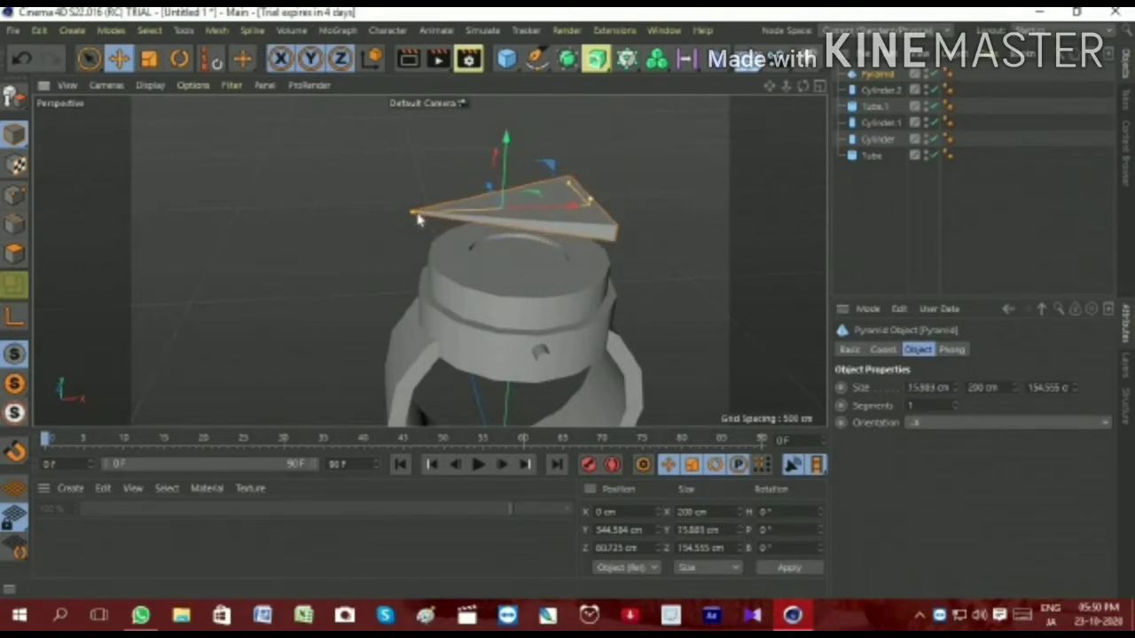
pyautogui.moveTo(441, 222); pyautogui.dragTo(479, 211)
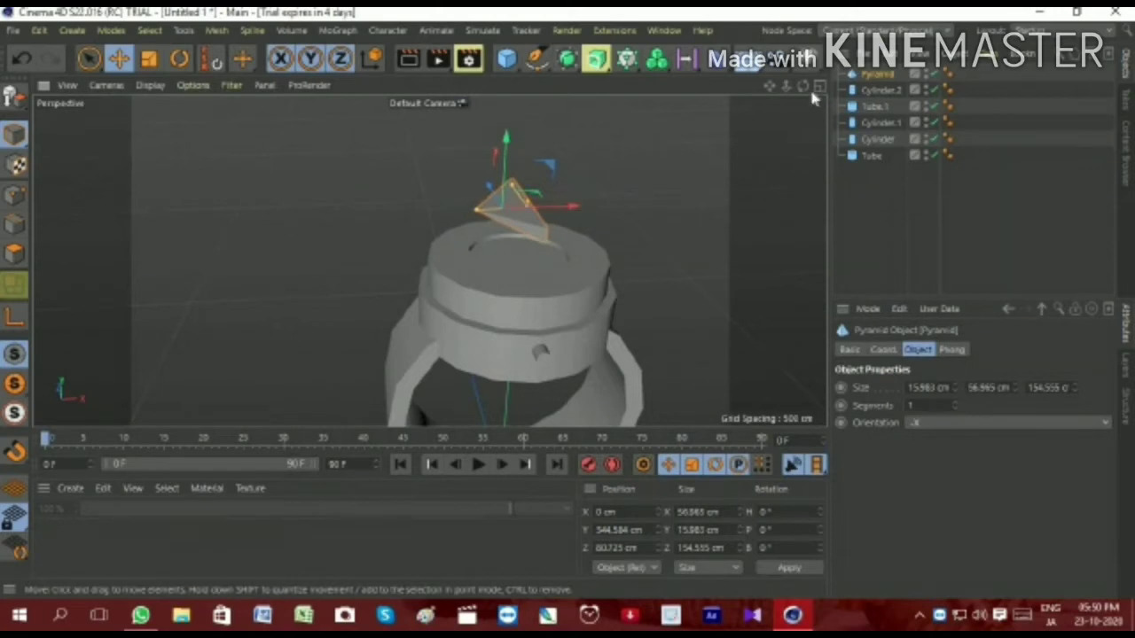
pyautogui.moveTo(802, 86); pyautogui.dragTo(802, 142)
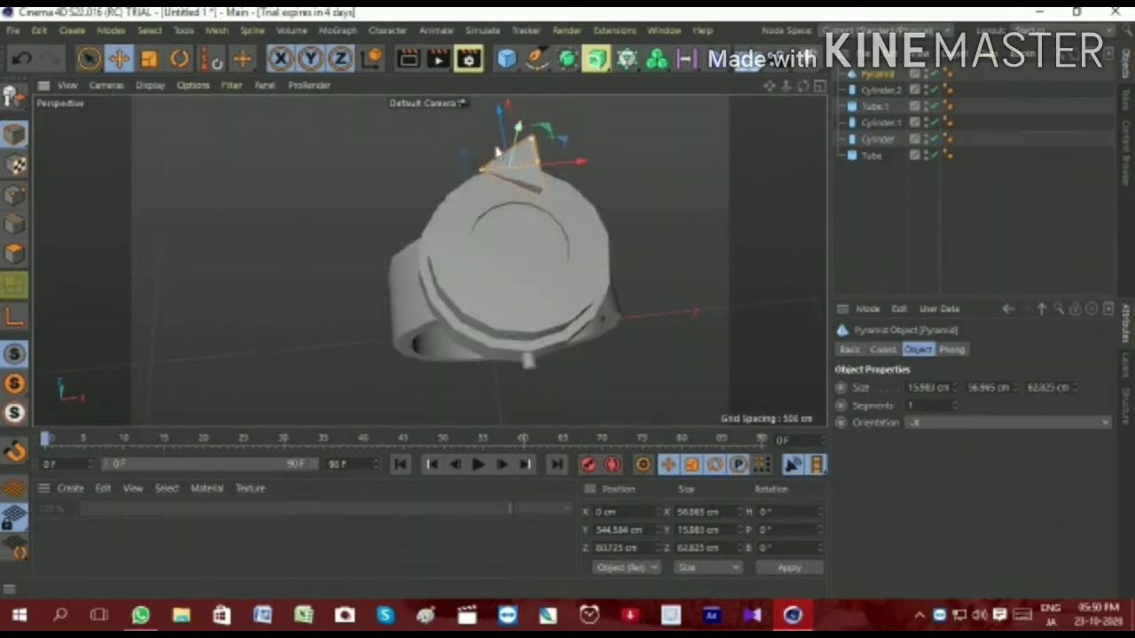
pyautogui.moveTo(529, 156); pyautogui.dragTo(535, 211)
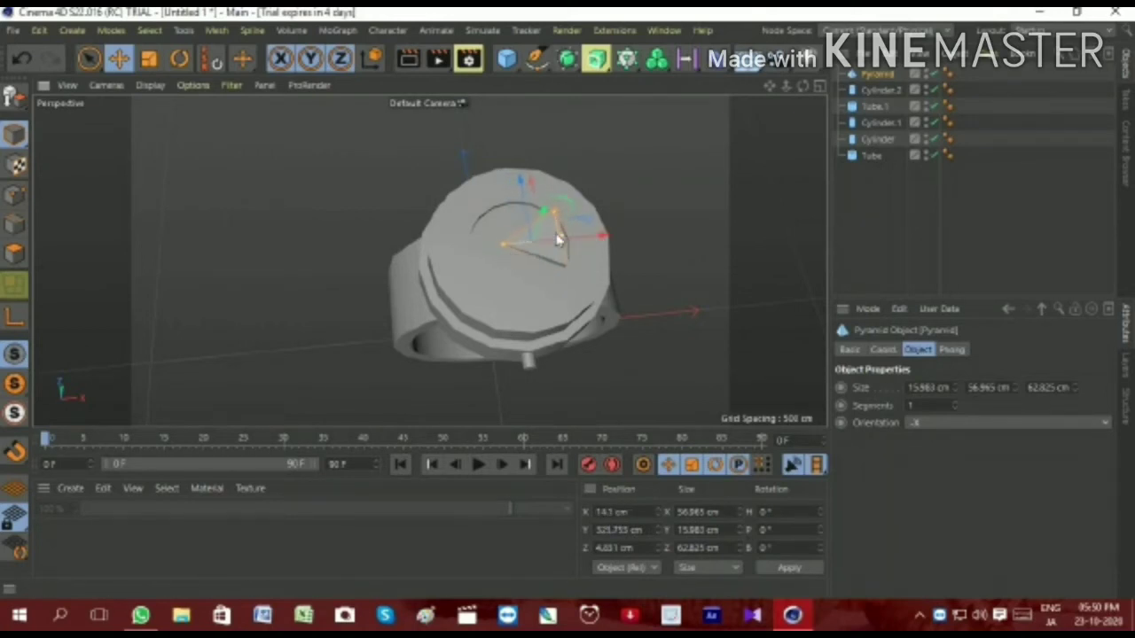
# Make the bezel tube Tube.1 slightly taller
pyautogui.scroll(3, 559, 240)
pyautogui.scroll(3, 565, 226)
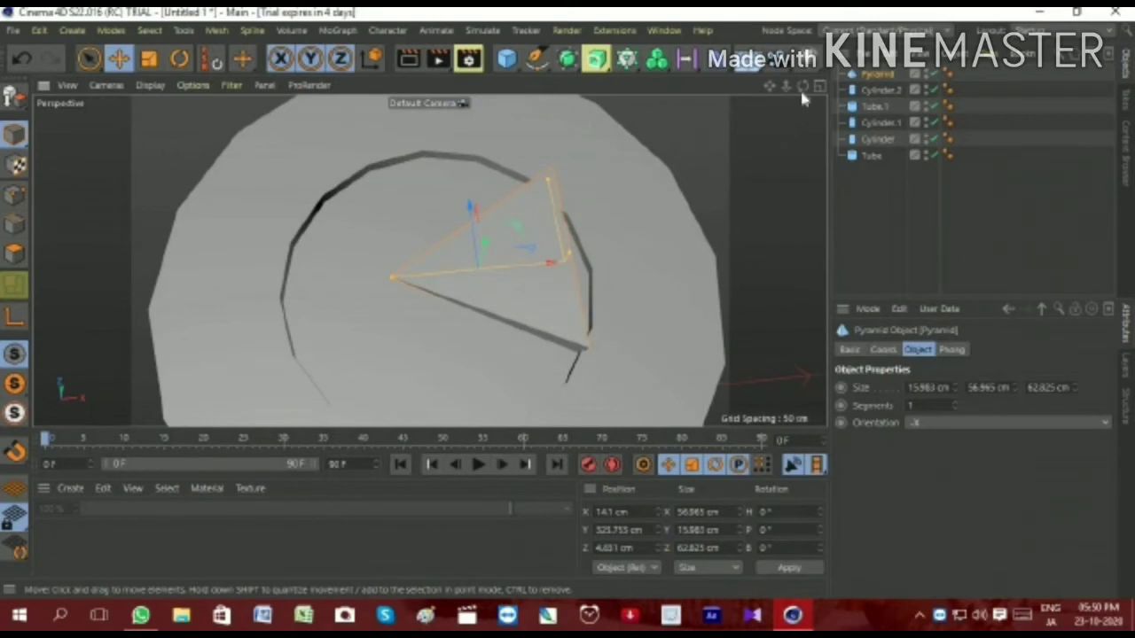
pyautogui.moveTo(802, 86); pyautogui.dragTo(802, 124)
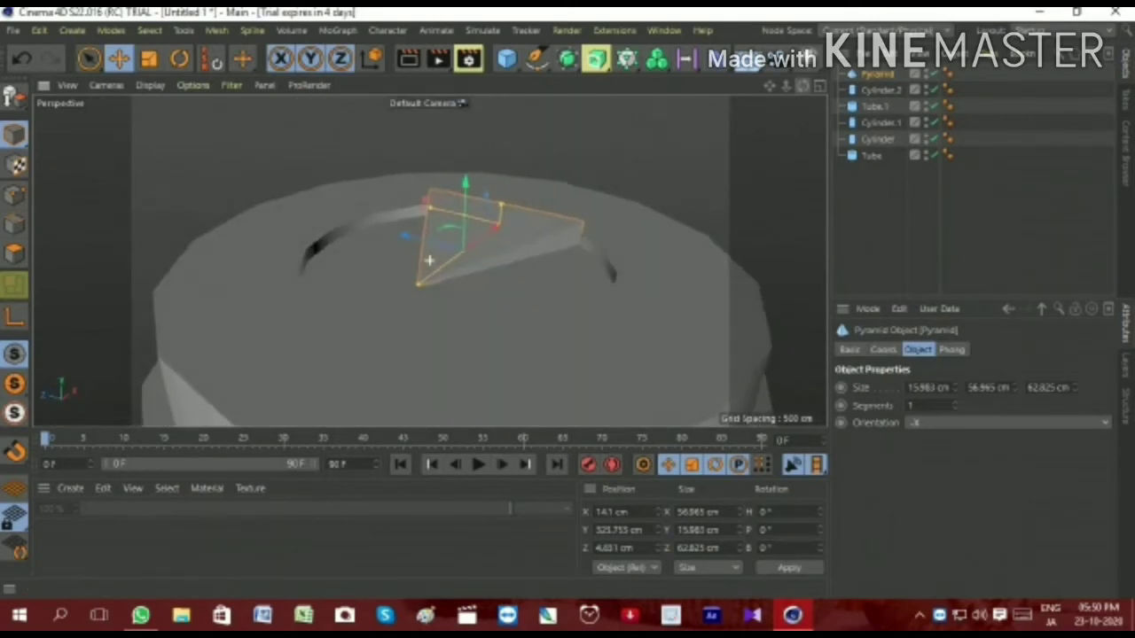
pyautogui.keyDown('alt'); pyautogui.moveTo(429, 260); pyautogui.dragTo(686, 334); pyautogui.keyUp('alt')
pyautogui.click(682, 336)
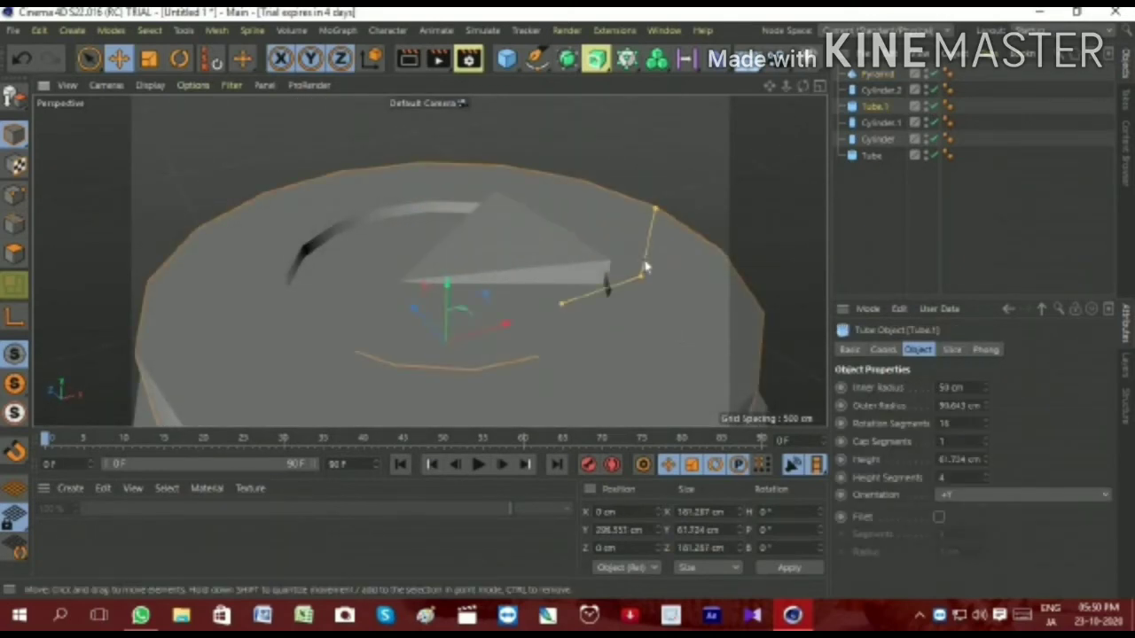
pyautogui.moveTo(656, 211); pyautogui.dragTo(657, 205)
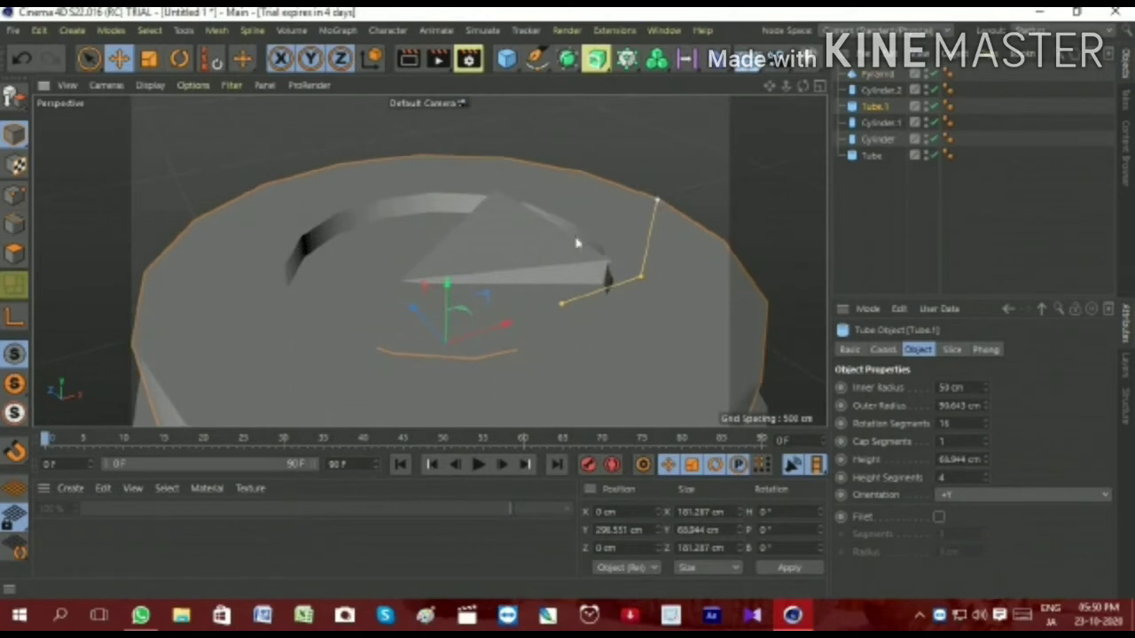
# Resize the pyramid hand to 14.681 × 43.603 × 90.997 cm and shift it right
pyautogui.click(529, 239)
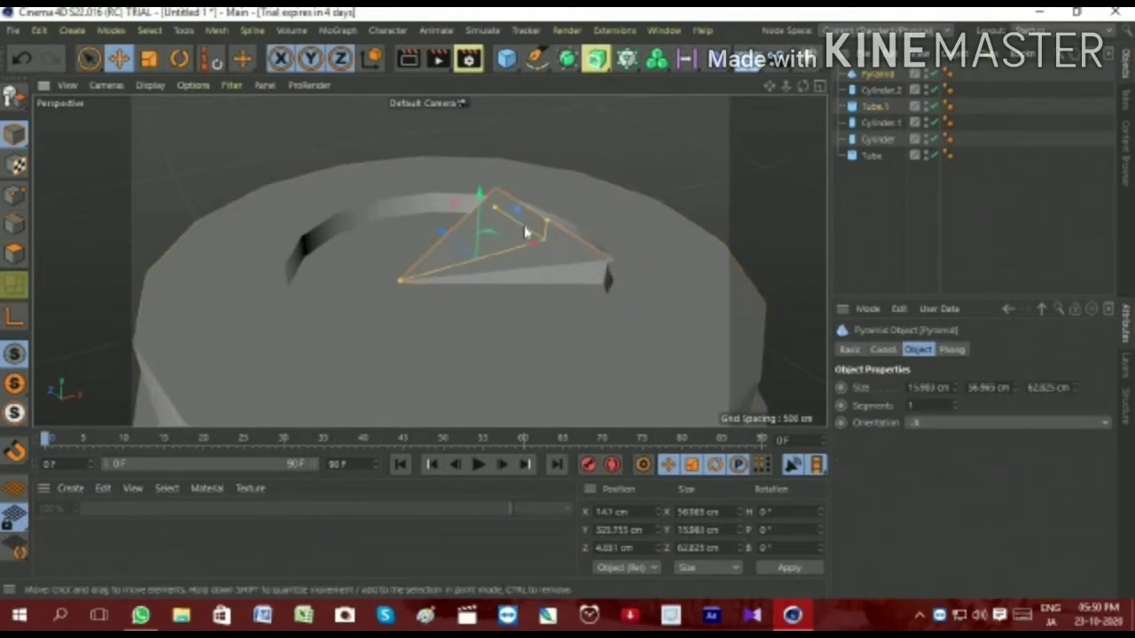
pyautogui.moveTo(480, 217); pyautogui.dragTo(479, 222)
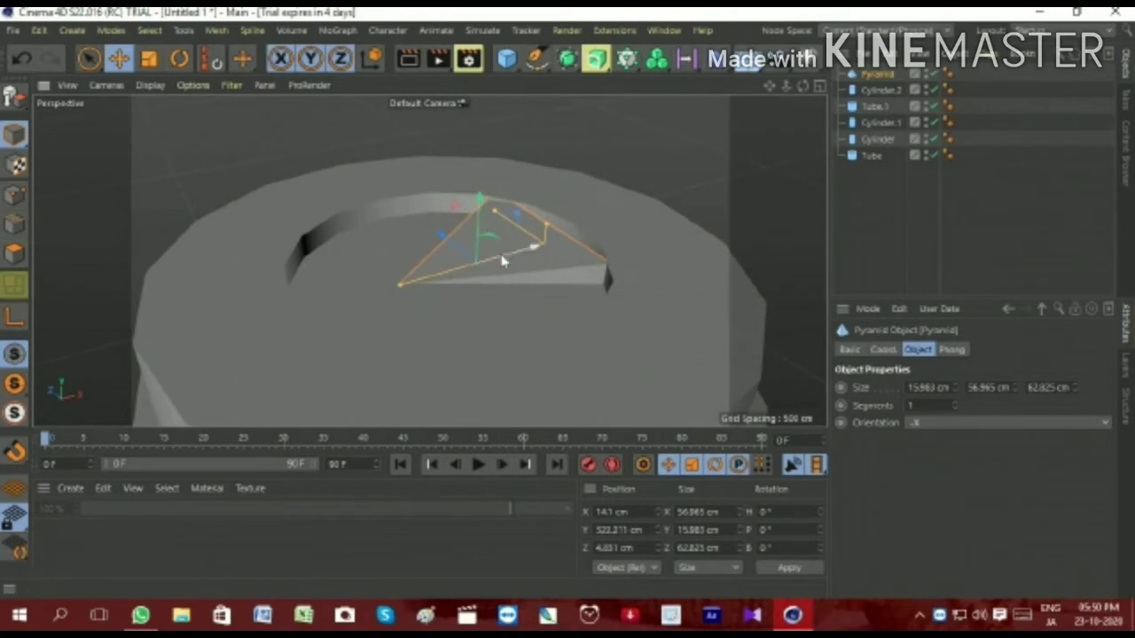
pyautogui.moveTo(503, 261); pyautogui.dragTo(522, 261)
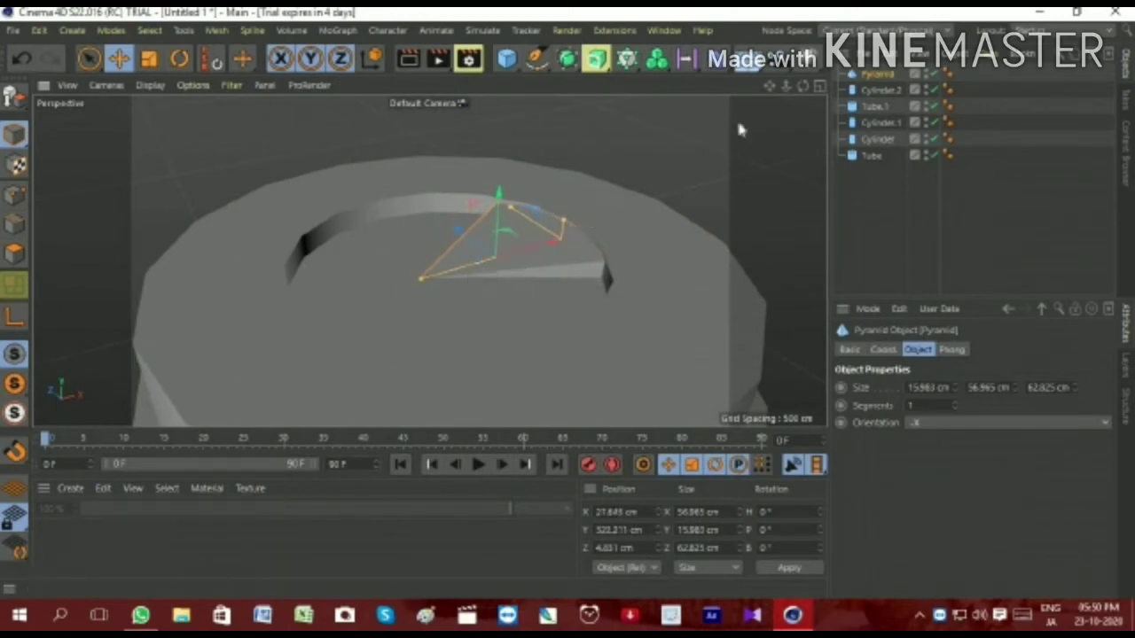
pyautogui.moveTo(803, 85)
pyautogui.mouseDown()
pyautogui.moveTo(429, 260)
pyautogui.moveTo(764, 97)
pyautogui.mouseUp()
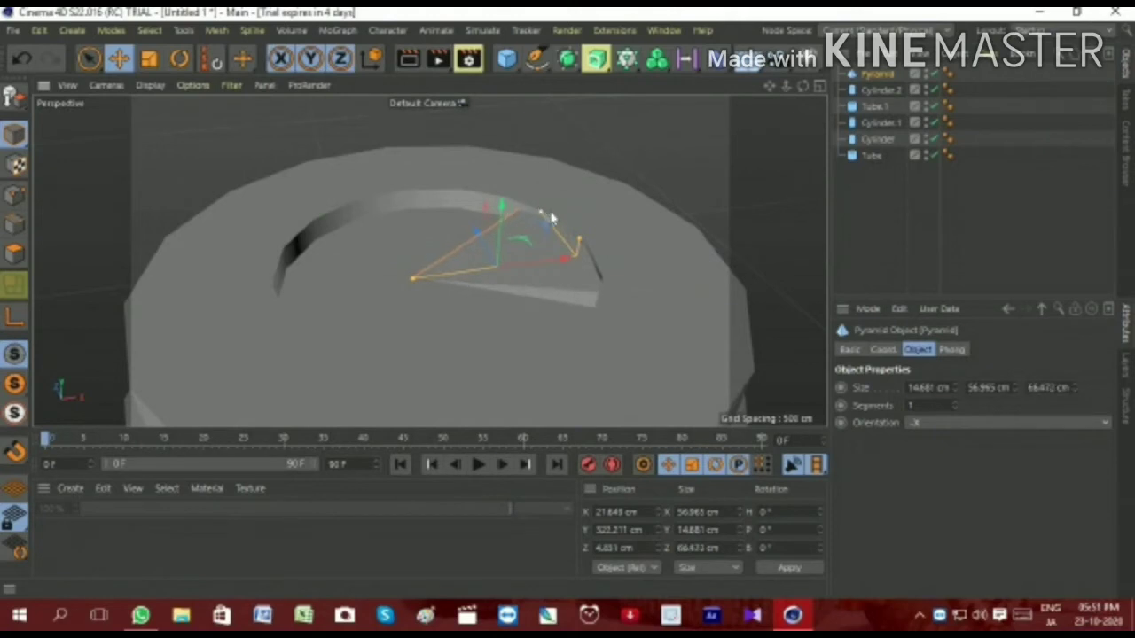
pyautogui.moveTo(551, 215); pyautogui.dragTo(530, 206)
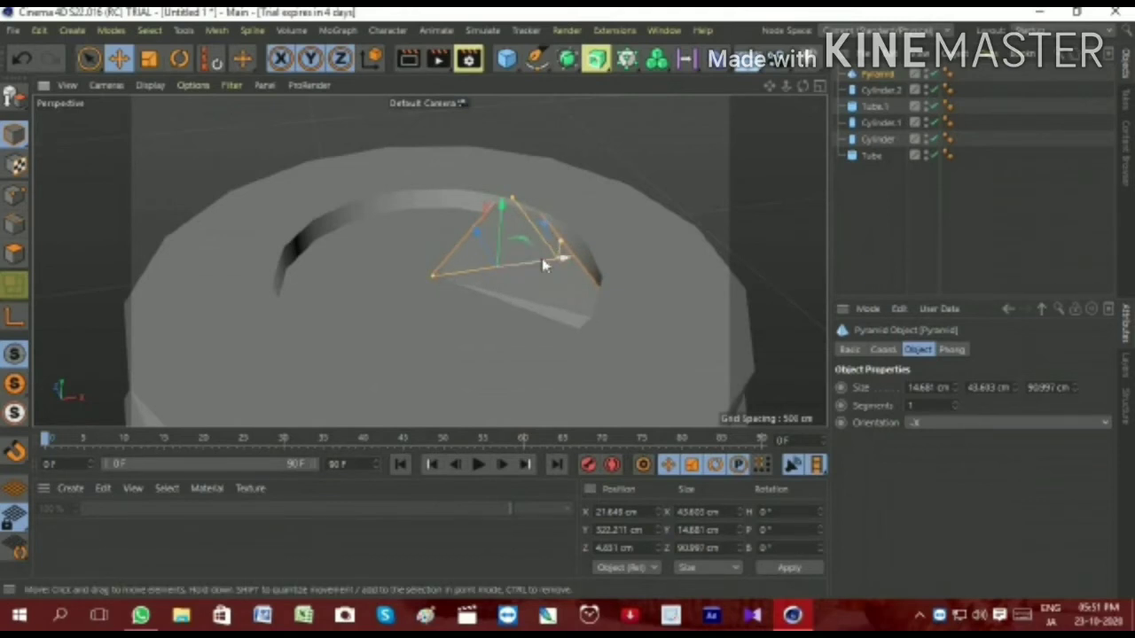
pyautogui.moveTo(544, 264); pyautogui.dragTo(561, 263)
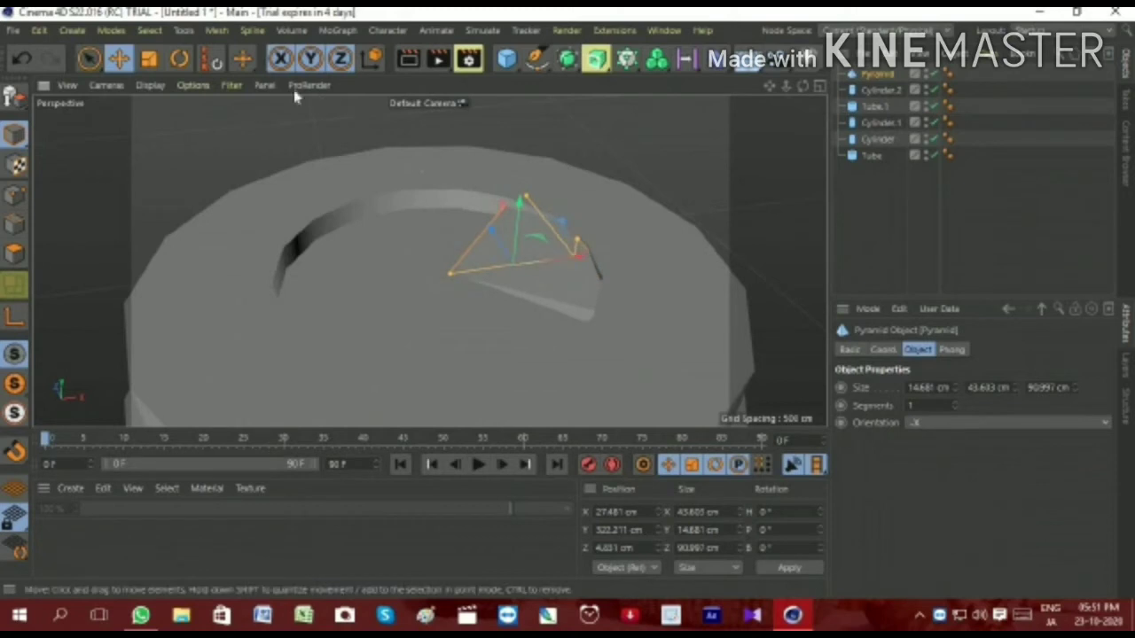
# Tilt the pyramid hand 1.54° with the Rotate tool
pyautogui.click(177, 58)
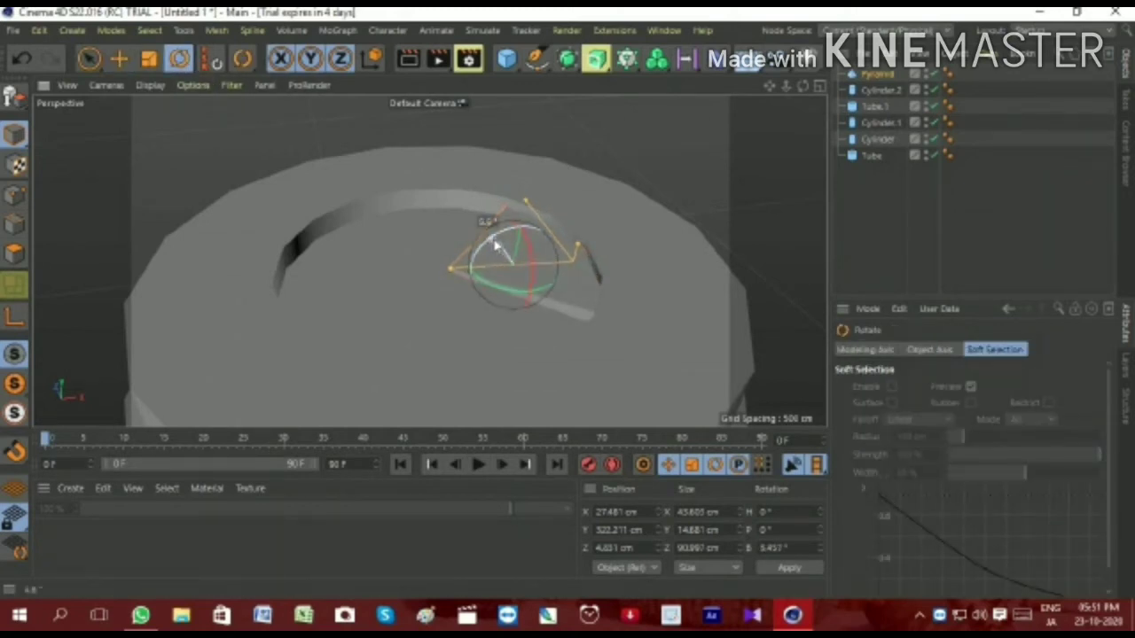
pyautogui.click(577, 153)
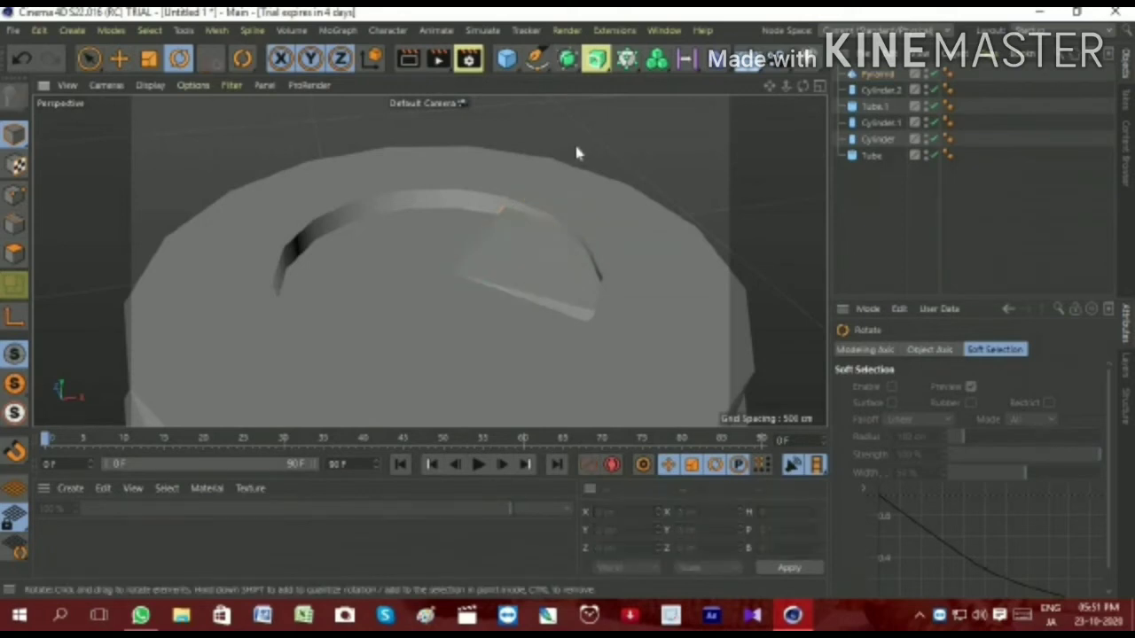
pyautogui.click(124, 57)
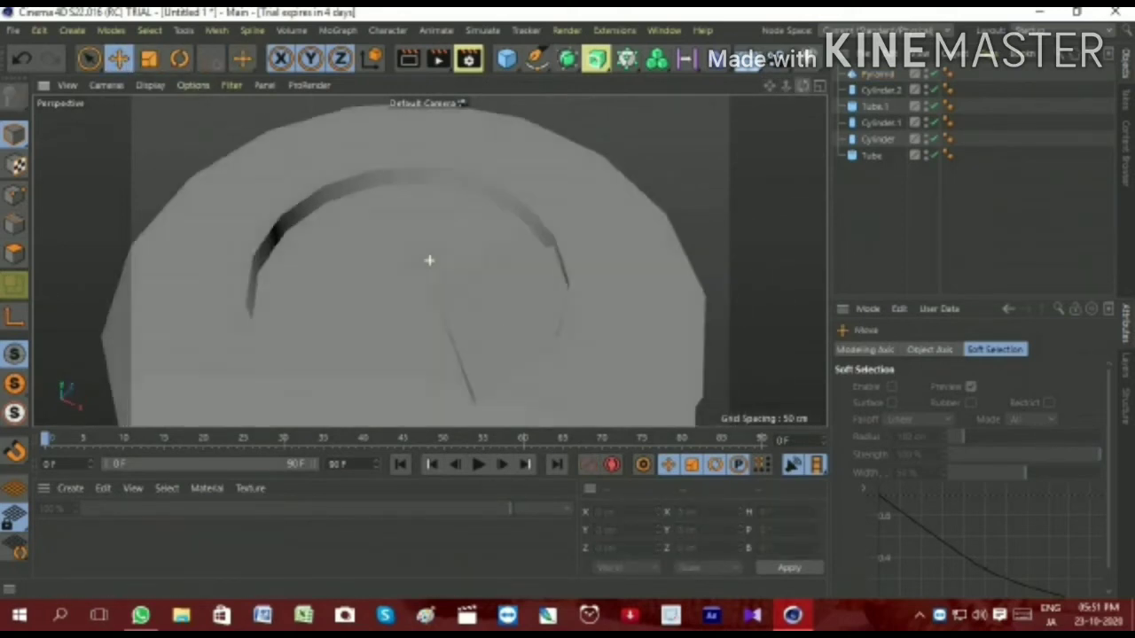
pyautogui.scroll(5, 431, 258)
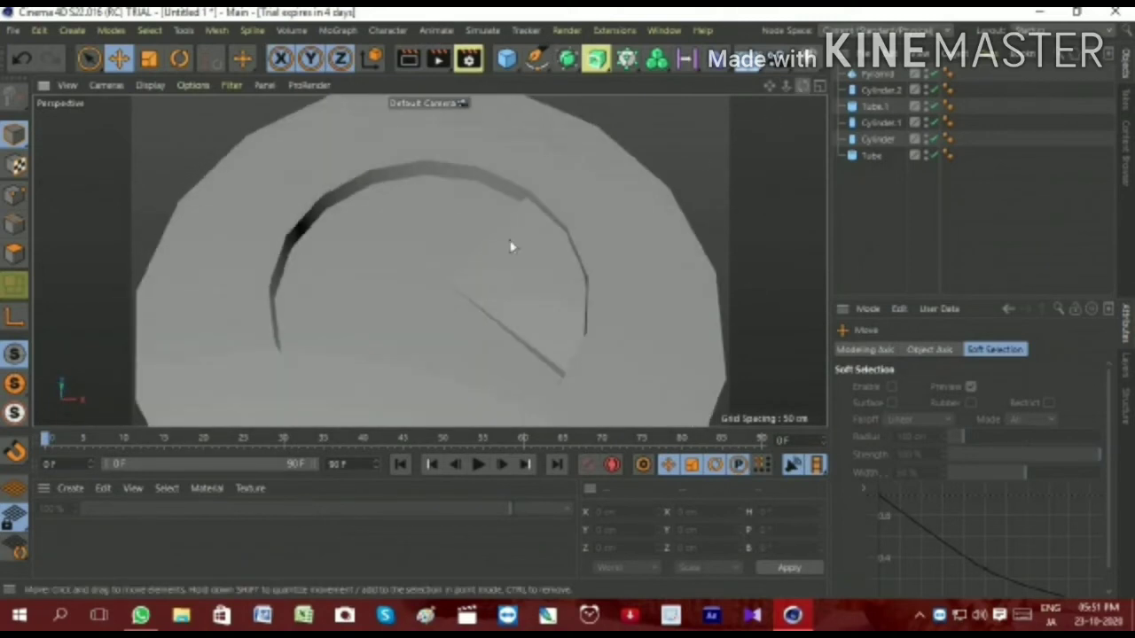
pyautogui.scroll(-2, 511, 246)
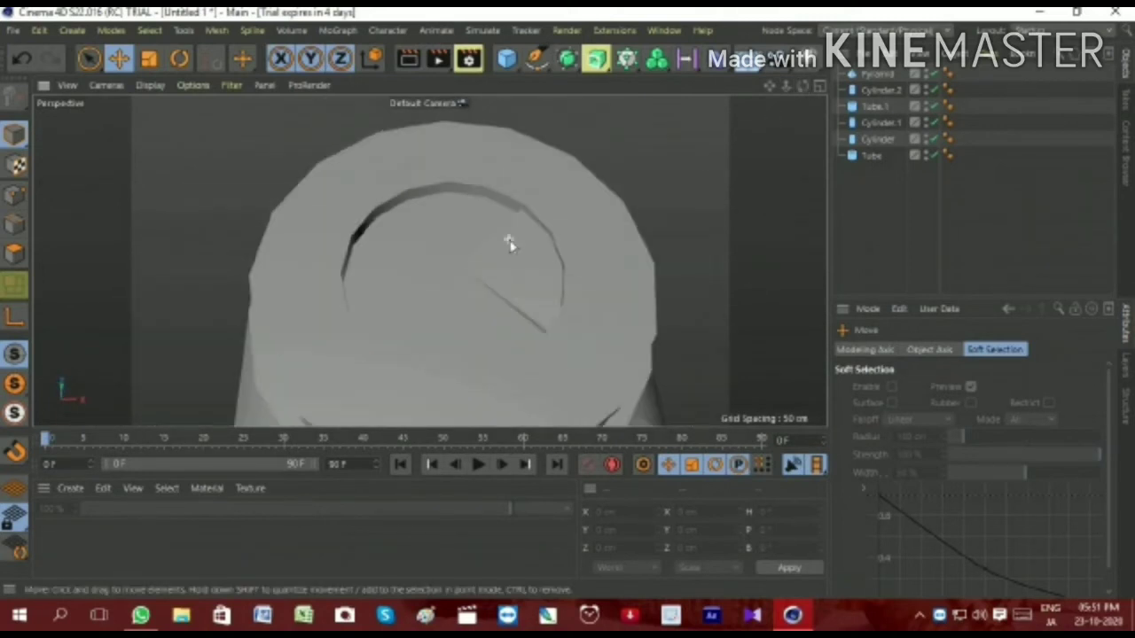
pyautogui.scroll(-2, 511, 246)
pyautogui.scroll(-1, 511, 246)
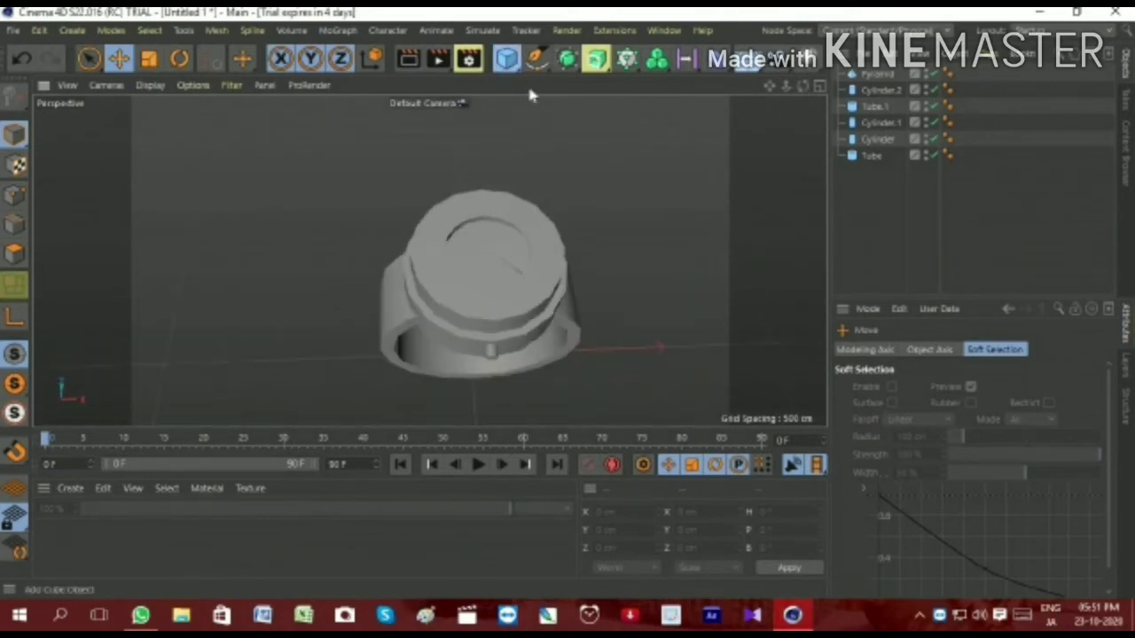
# Add a second pyramid above the watch with orientation +X
pyautogui.click(507, 58)
pyautogui.click(580, 168)
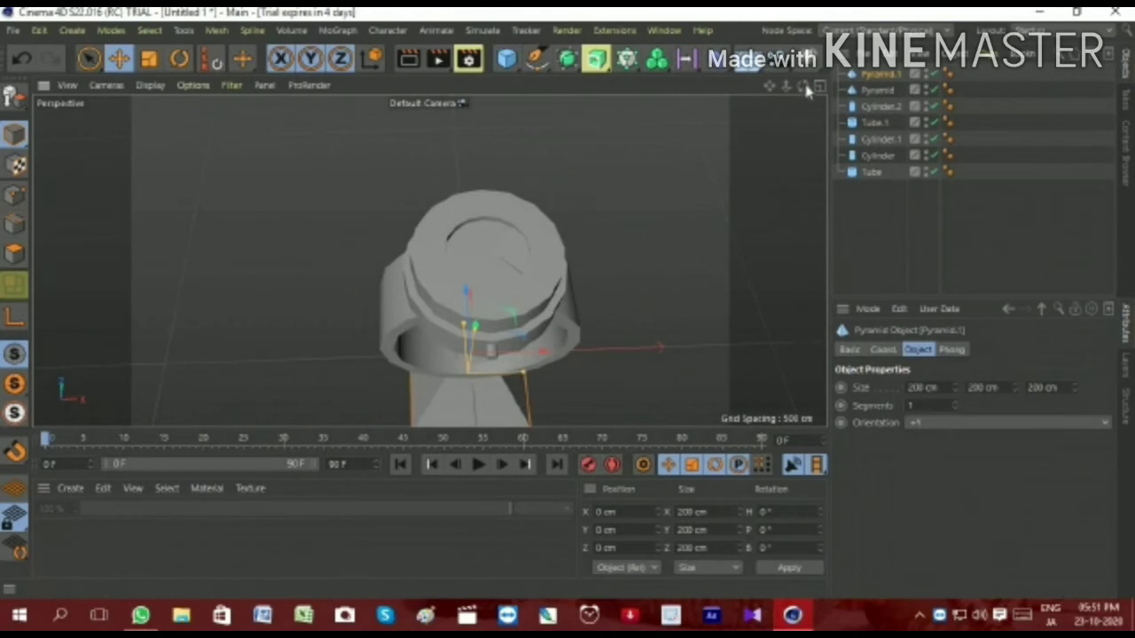
pyautogui.moveTo(802, 85); pyautogui.dragTo(552, 334)
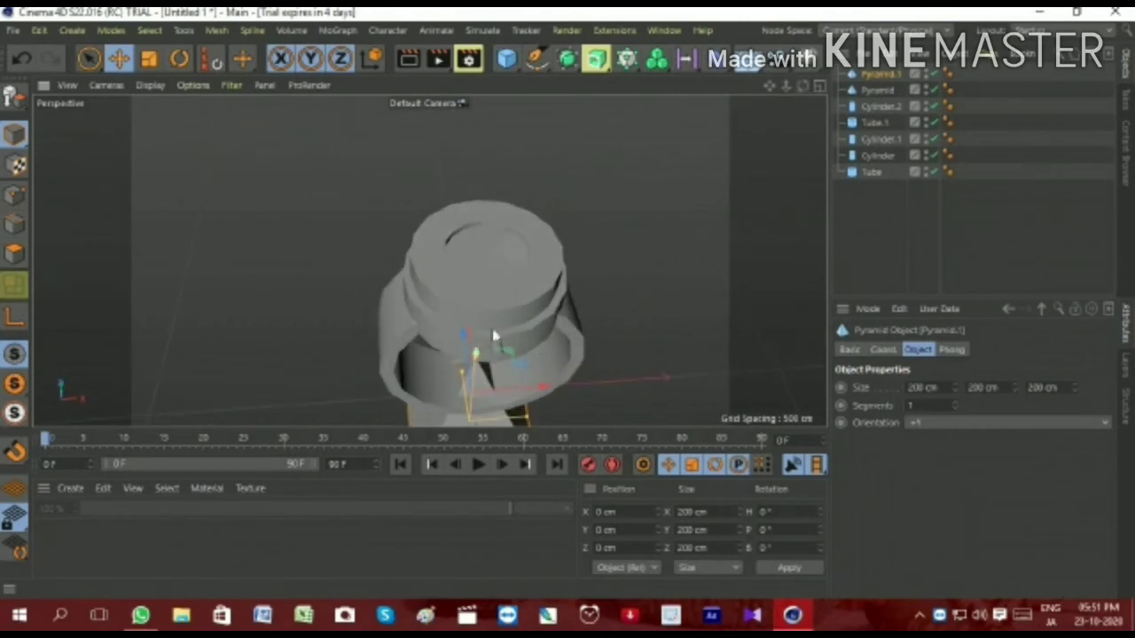
pyautogui.moveTo(479, 375); pyautogui.dragTo(498, 164)
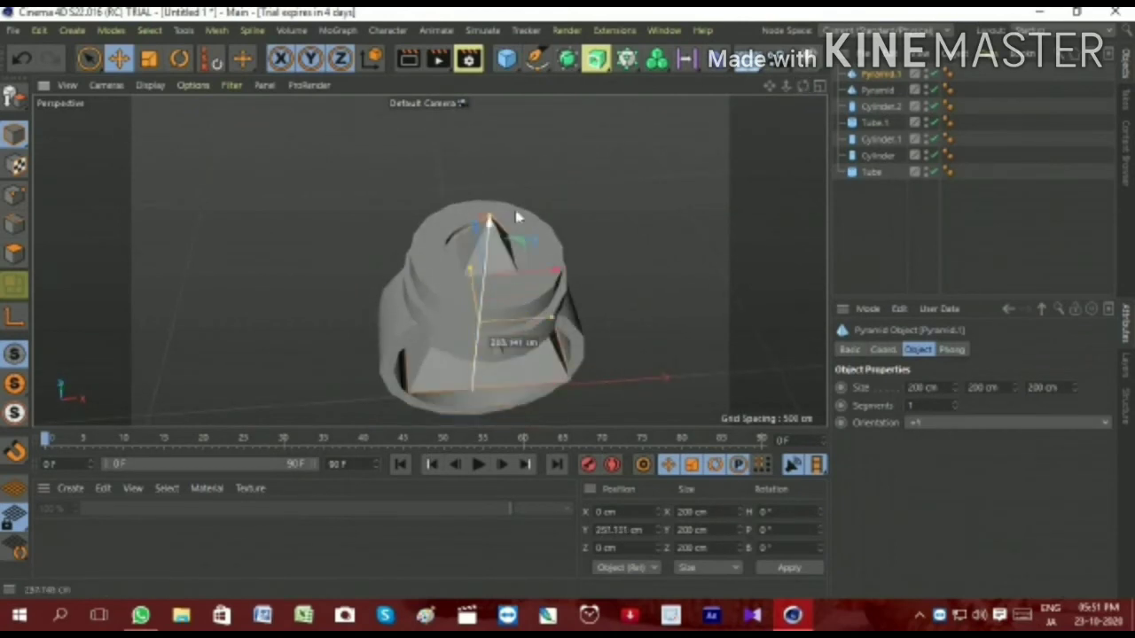
pyautogui.click(991, 426)
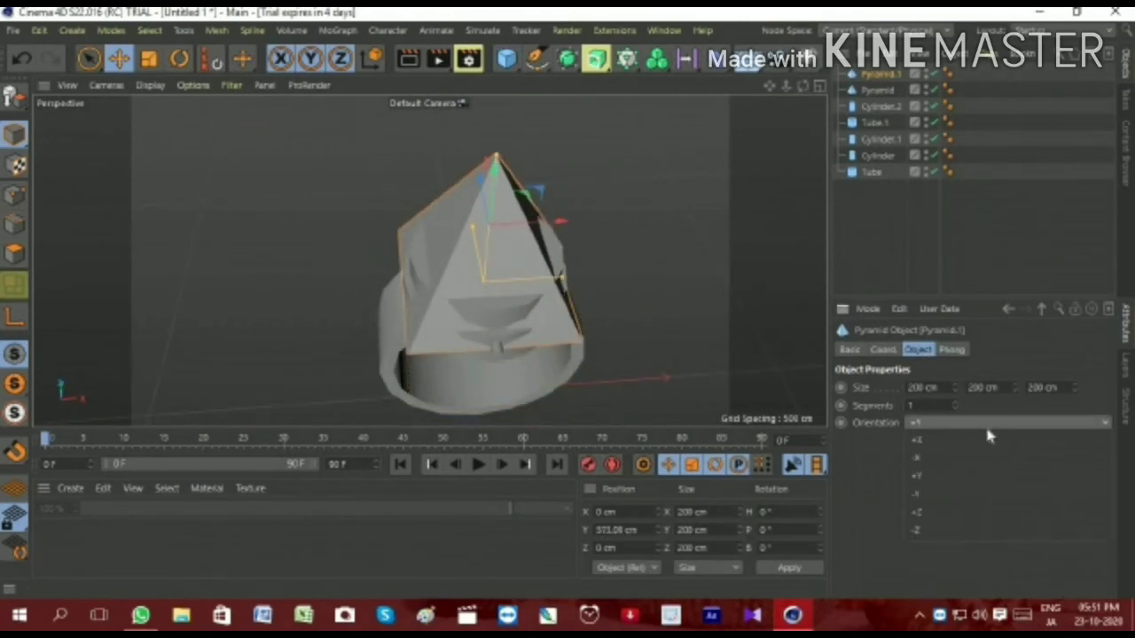
pyautogui.click(945, 457)
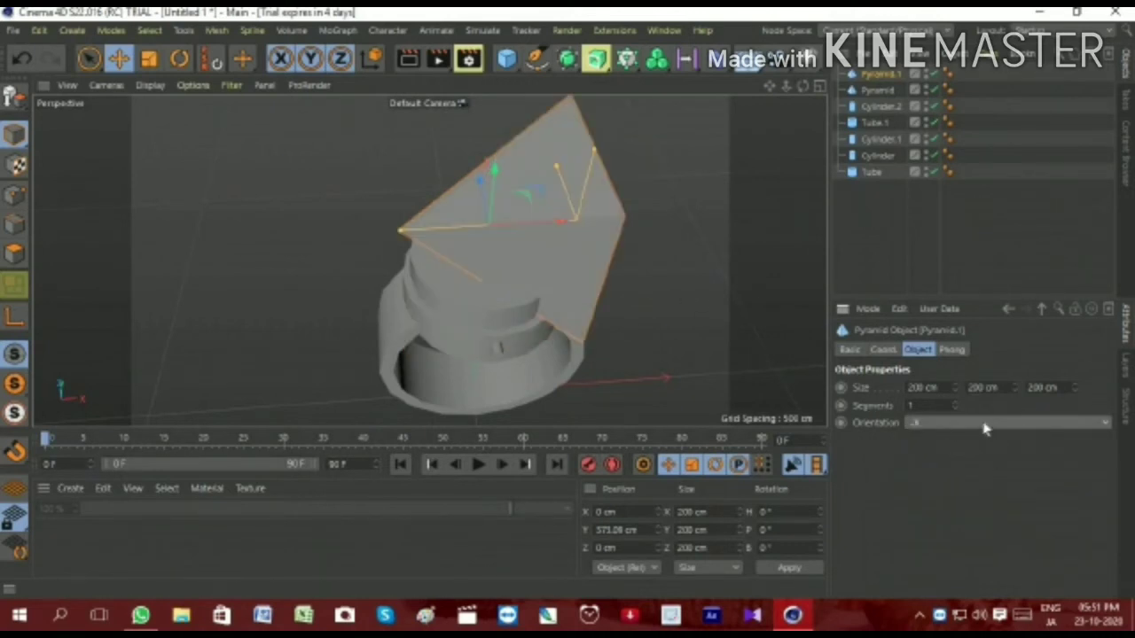
pyautogui.click(949, 424)
pyautogui.click(930, 441)
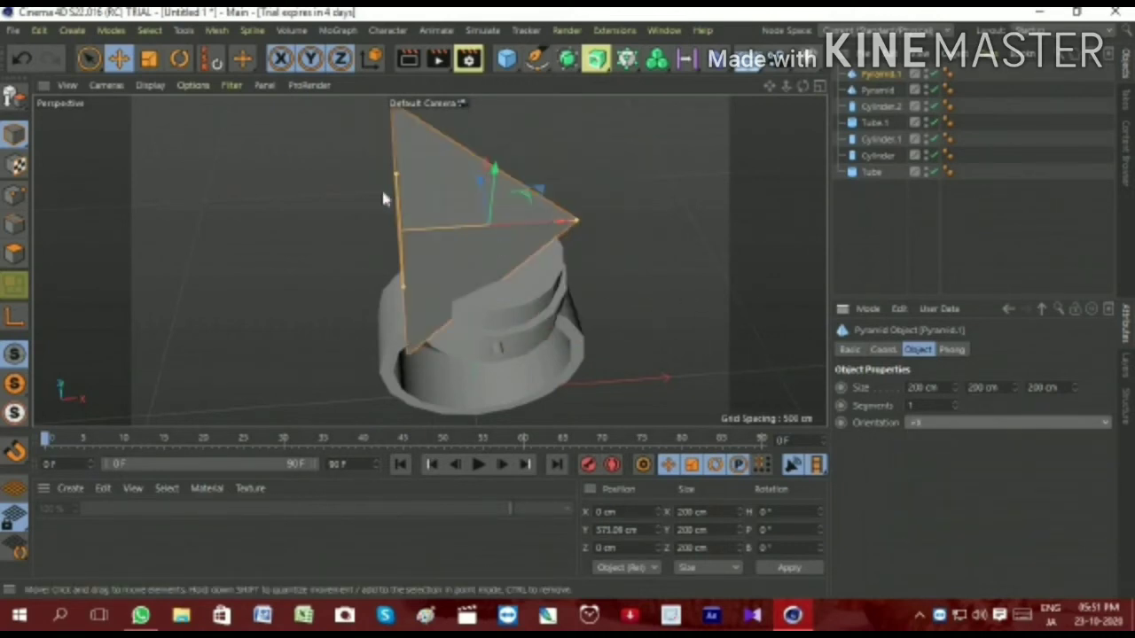
# Flatten Pyramid.1 to about 19.365 cm thick and shift it left
pyautogui.moveTo(801, 85); pyautogui.dragTo(573, 169)
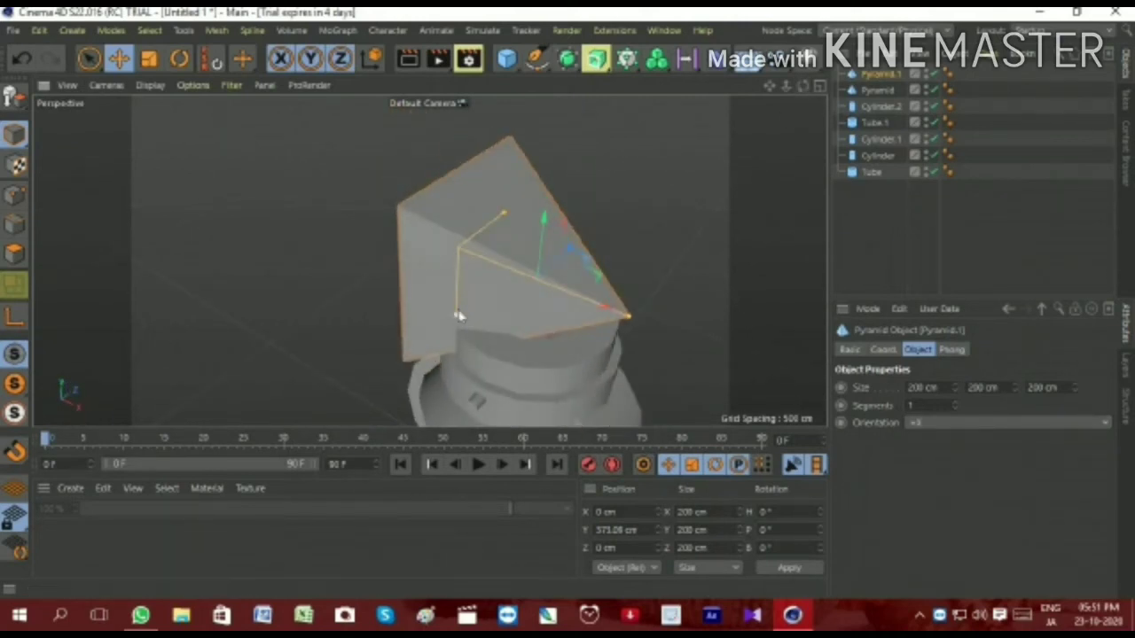
pyautogui.moveTo(455, 318); pyautogui.dragTo(462, 264)
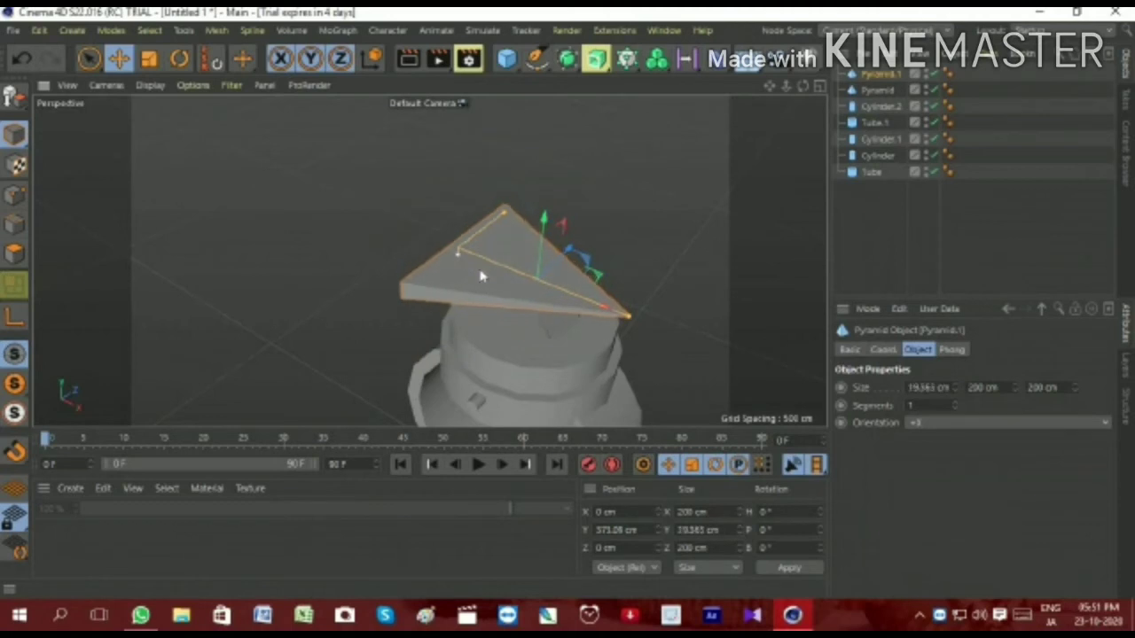
pyautogui.moveTo(607, 308); pyautogui.dragTo(555, 320)
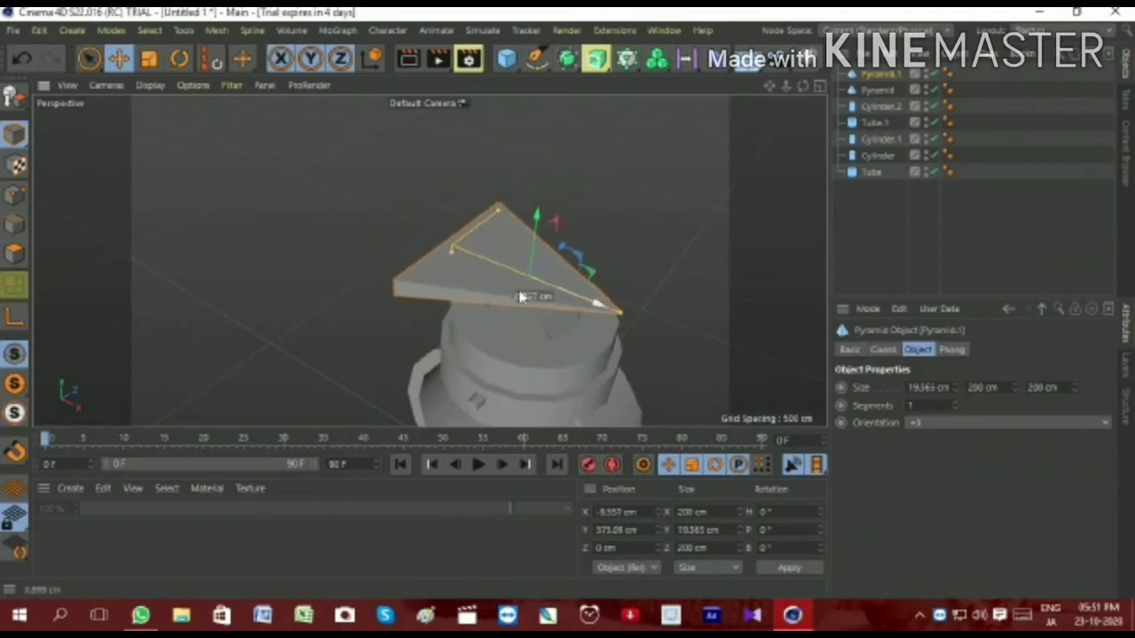
pyautogui.click(555, 320)
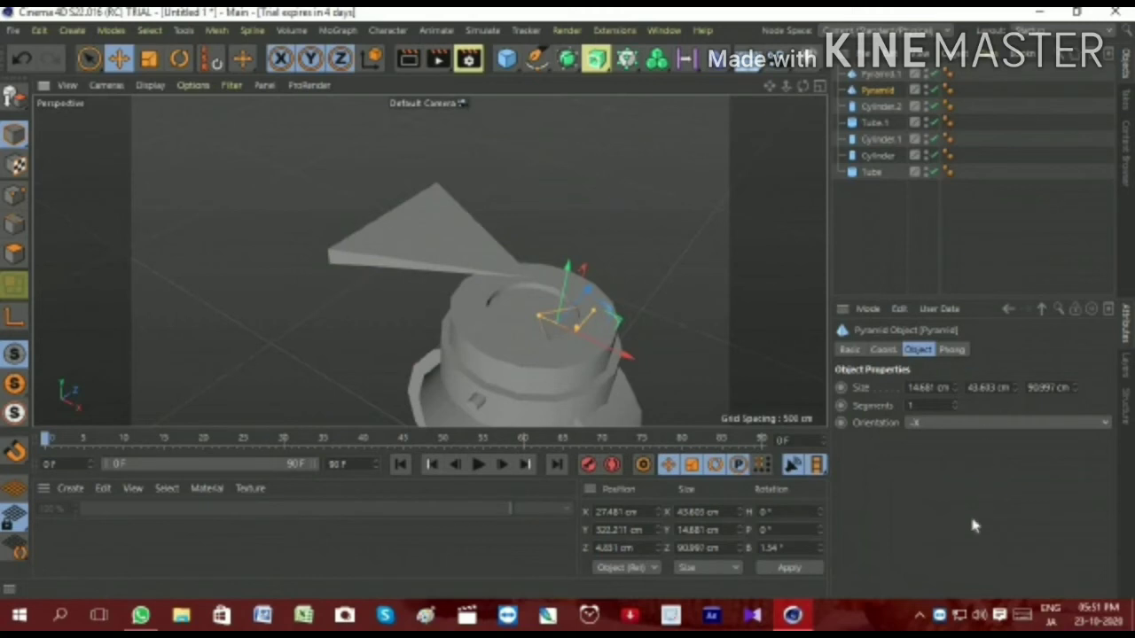
# Show the hidden system tray icons
pyautogui.click(920, 618)
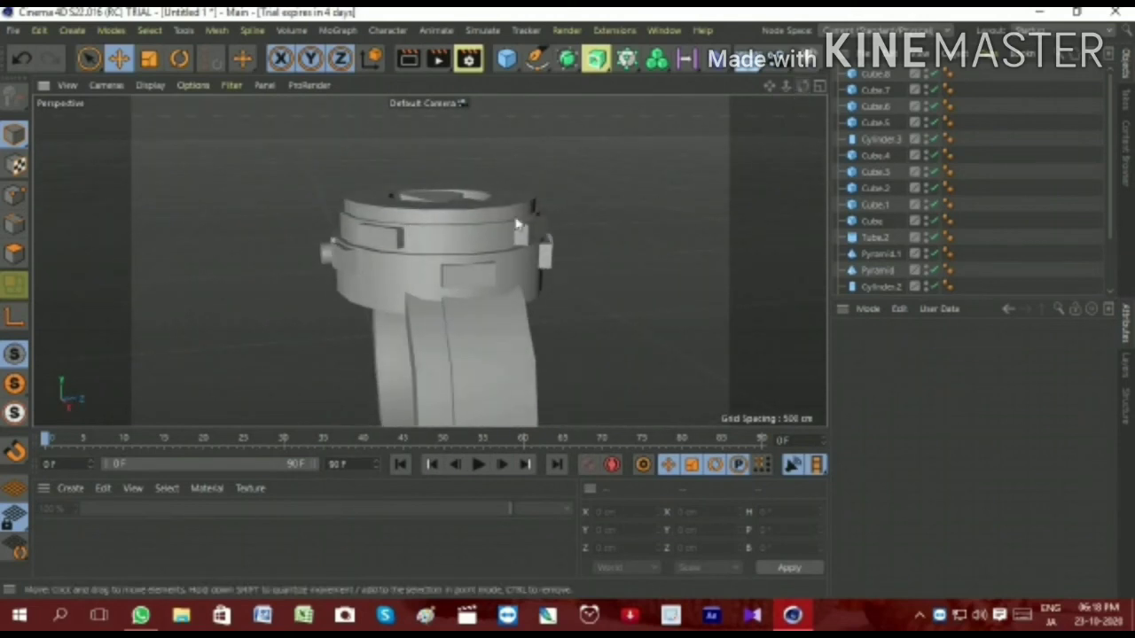
pyautogui.click(920, 617)
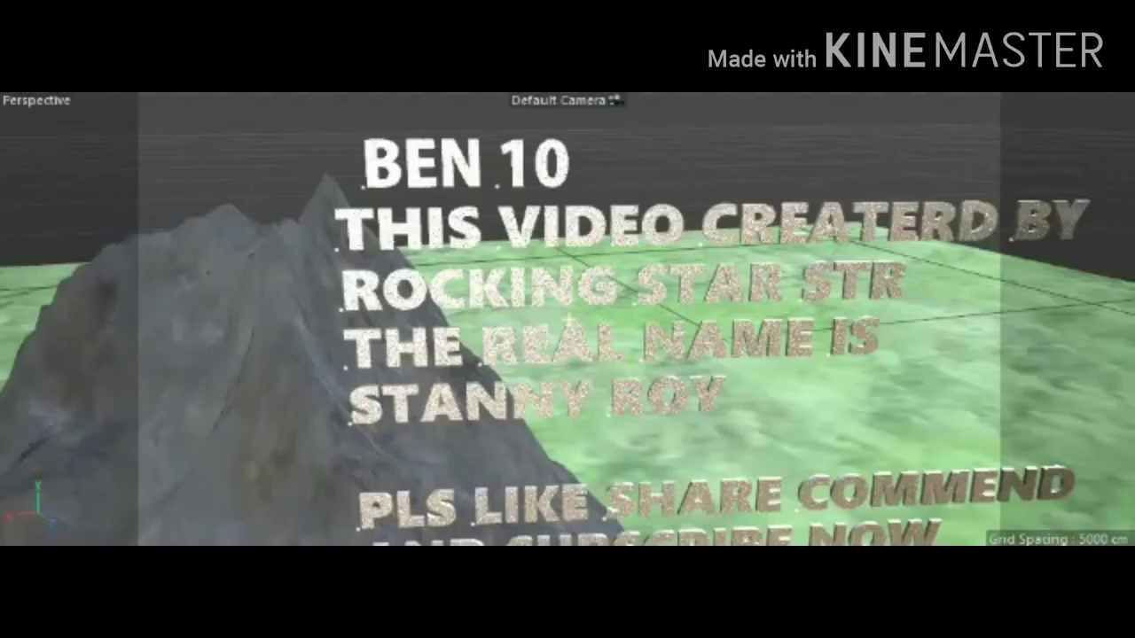